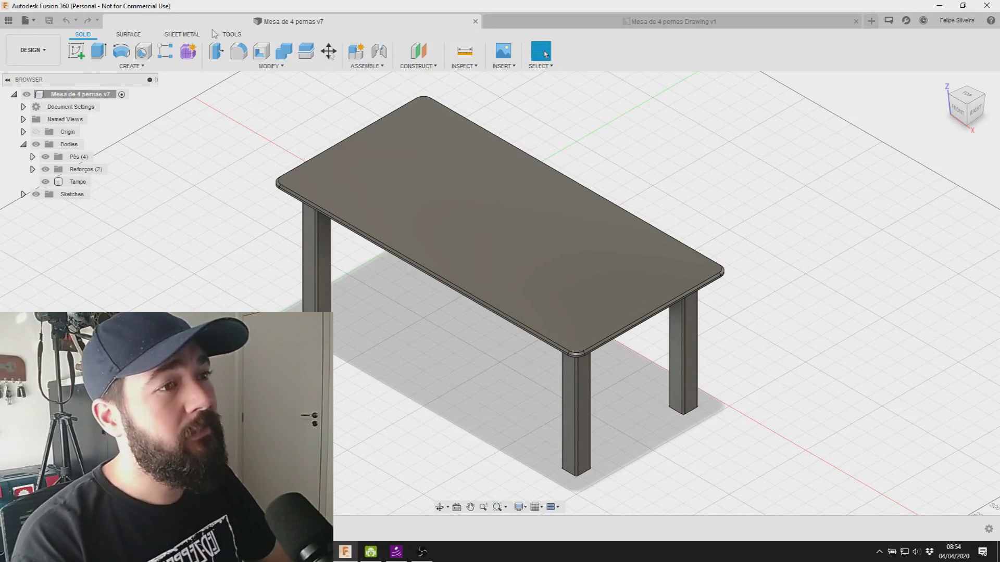
Check the workspace list, then expand Pés (4) to show leg bodies Body2–Body5.
click(45, 52)
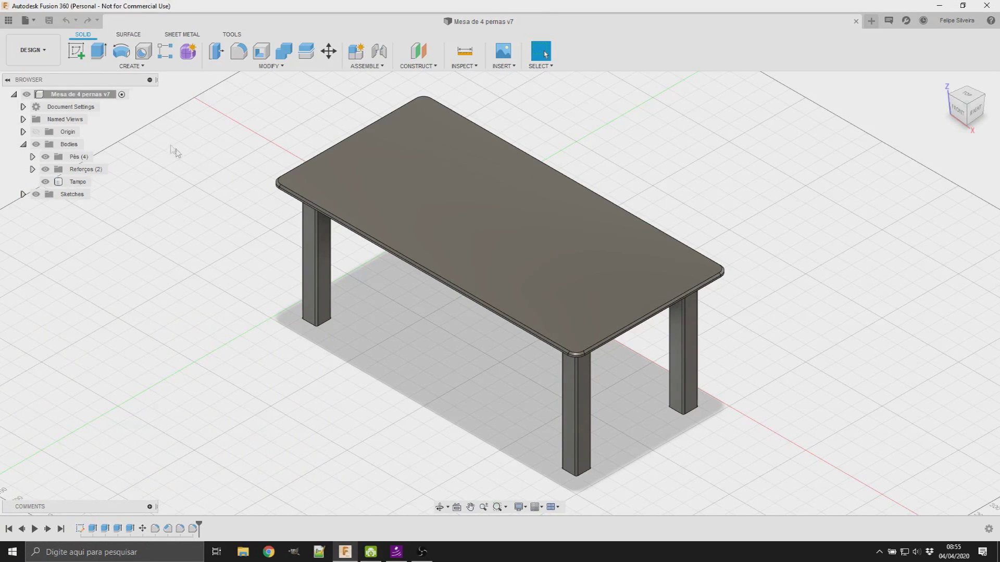
click(32, 157)
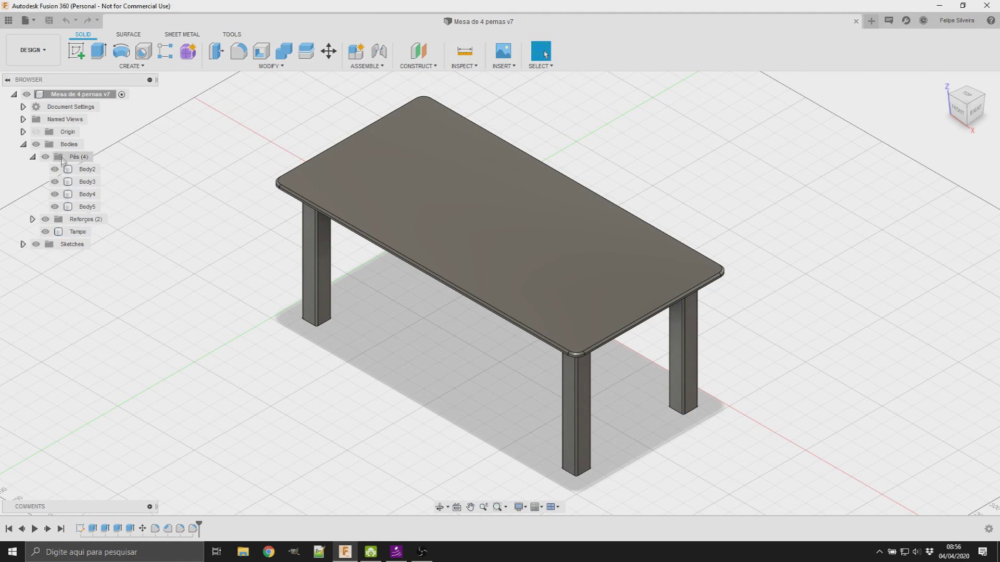
right_click(86, 174)
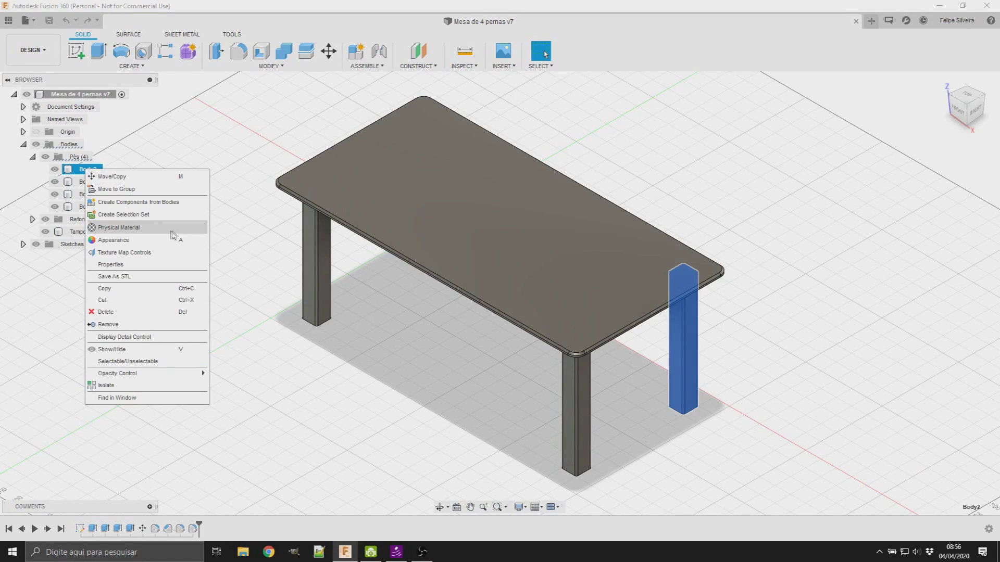
Assign the Wood physical material from the Wood category to the Body2 leg.
click(126, 229)
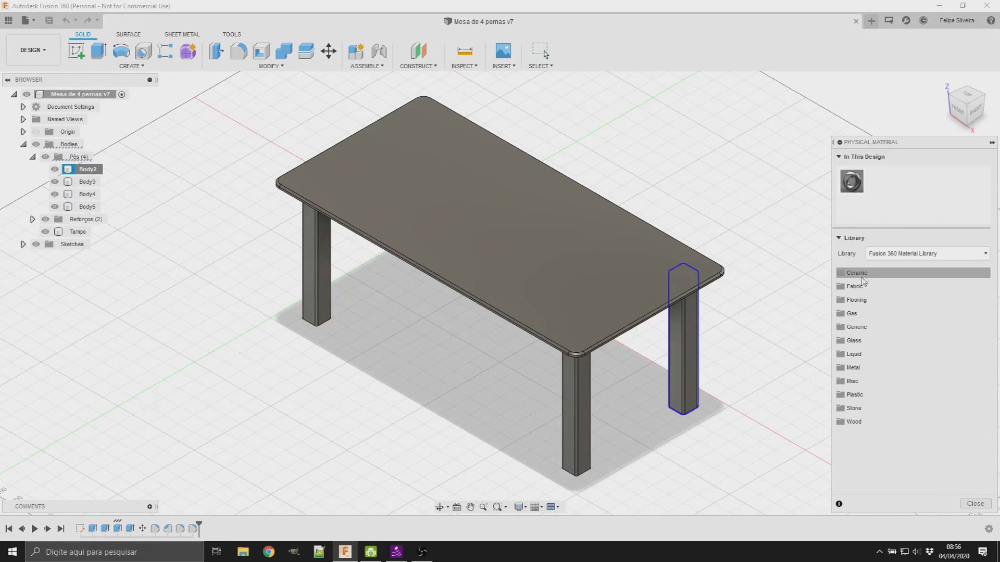
click(855, 422)
scroll(943, 380, down, 3)
scroll(943, 380, down, 2)
scroll(925, 297, down, 1)
scroll(906, 359, down, 3)
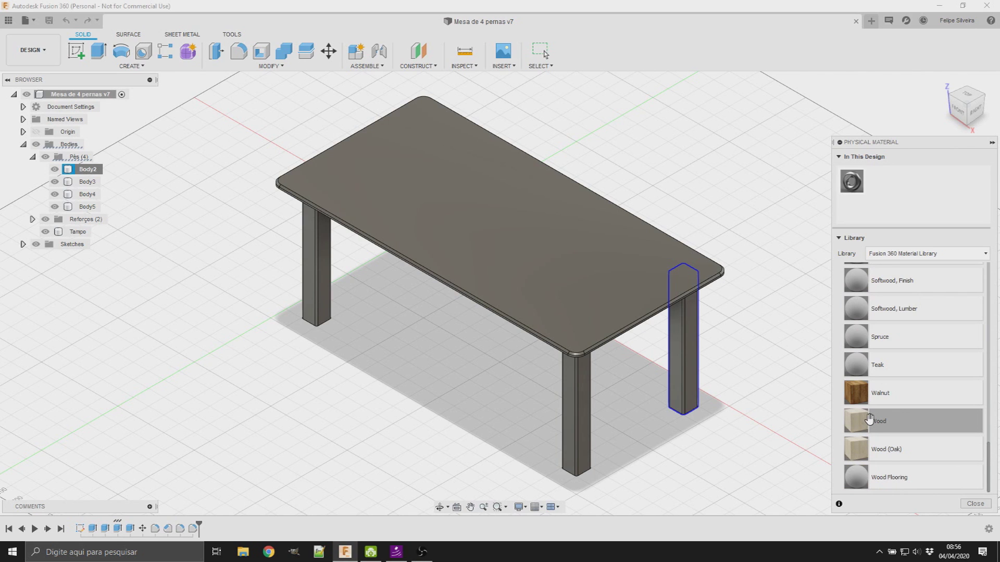
drag(875, 421, 683, 337)
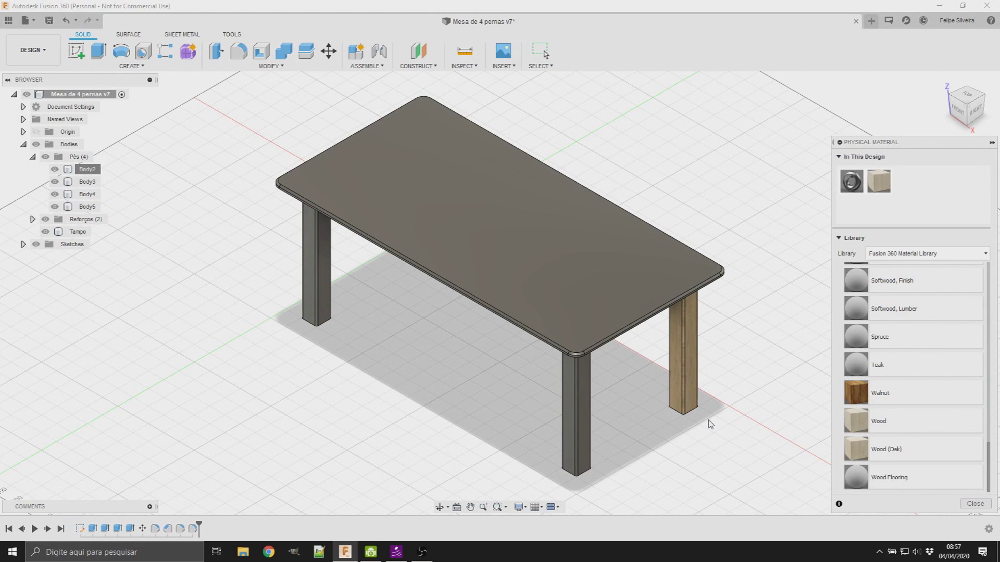
key(Escape)
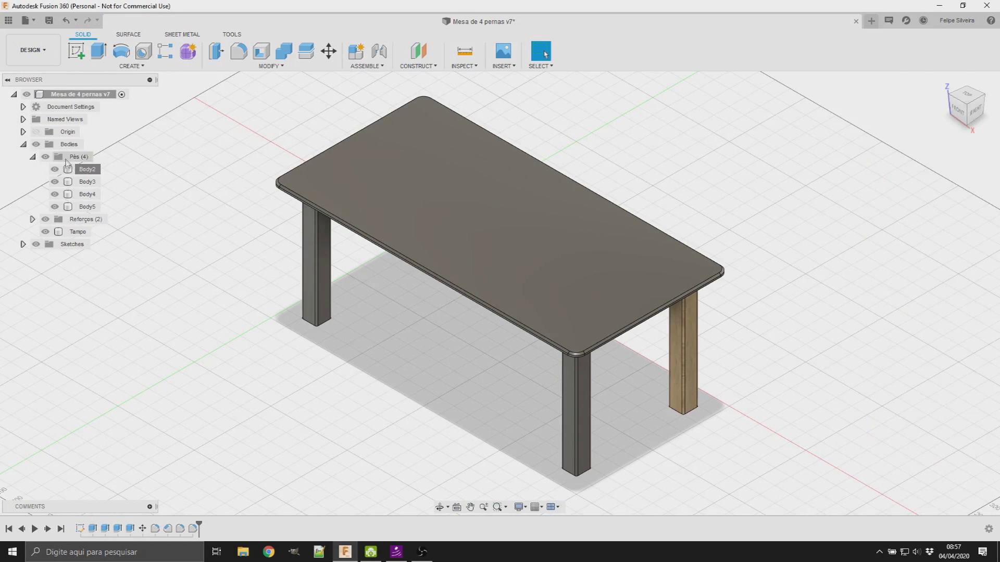
Apply the Wood physical material to the Body3 leg.
right_click(94, 183)
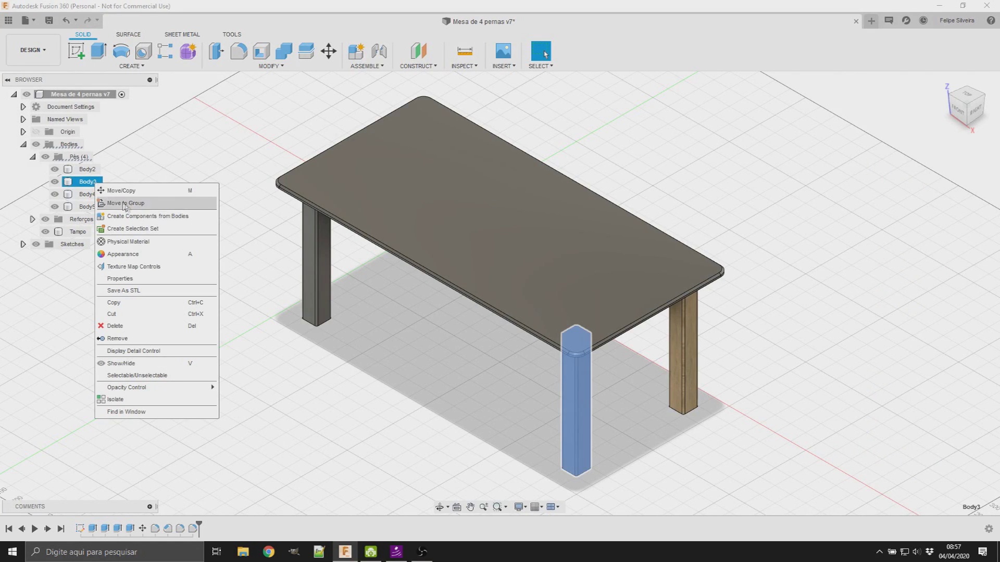
click(156, 241)
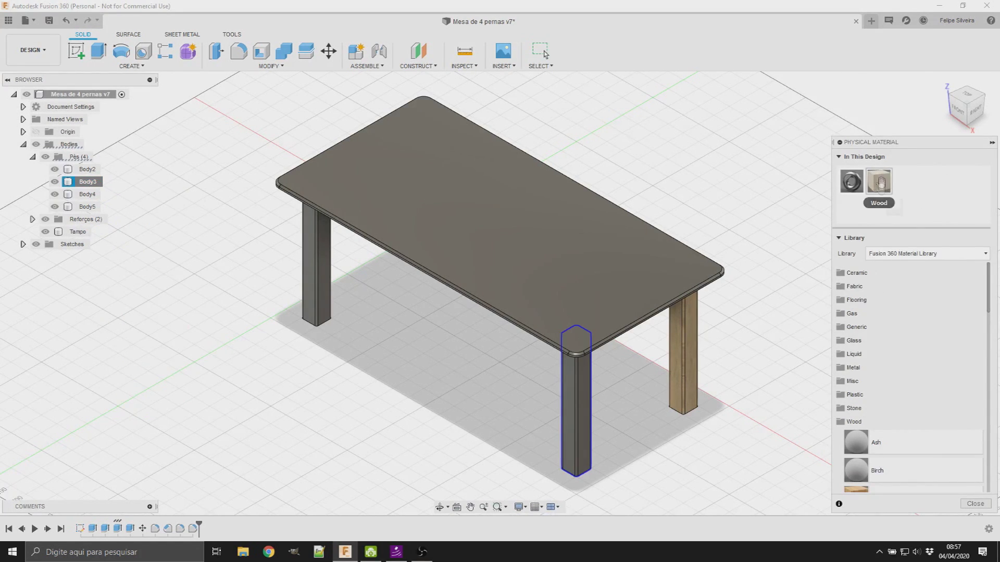
drag(881, 182, 576, 401)
click(993, 142)
Apply the Wood physical material to the Body4 leg from a low side view.
right_click(89, 194)
click(167, 255)
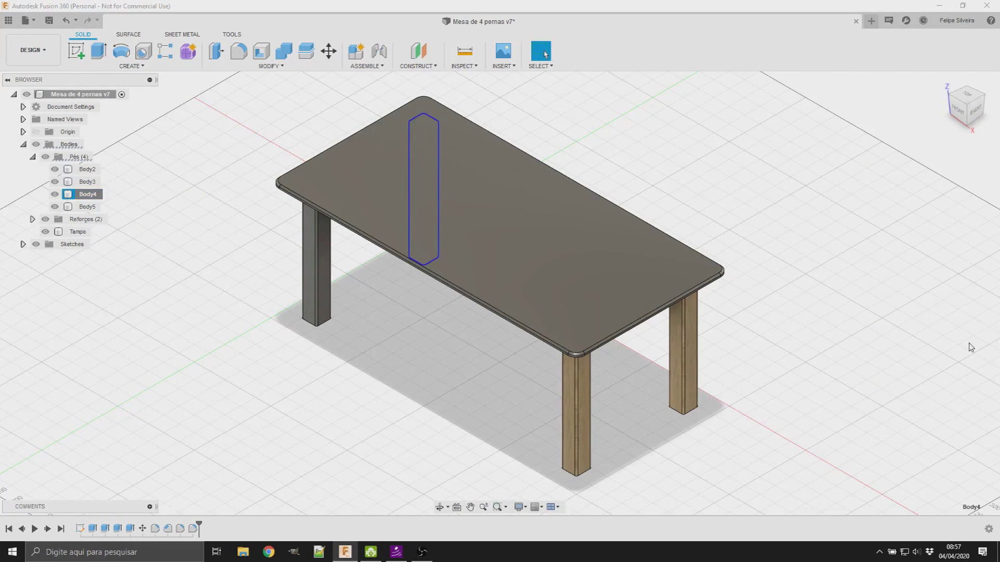
drag(879, 196, 500, 235)
click(992, 142)
mouse_move(413, 284)
shift+middle_down()
mouse_move(523, 324)
mouse_move(521, 336)
shift+middle_up()
right_click(86, 194)
click(130, 254)
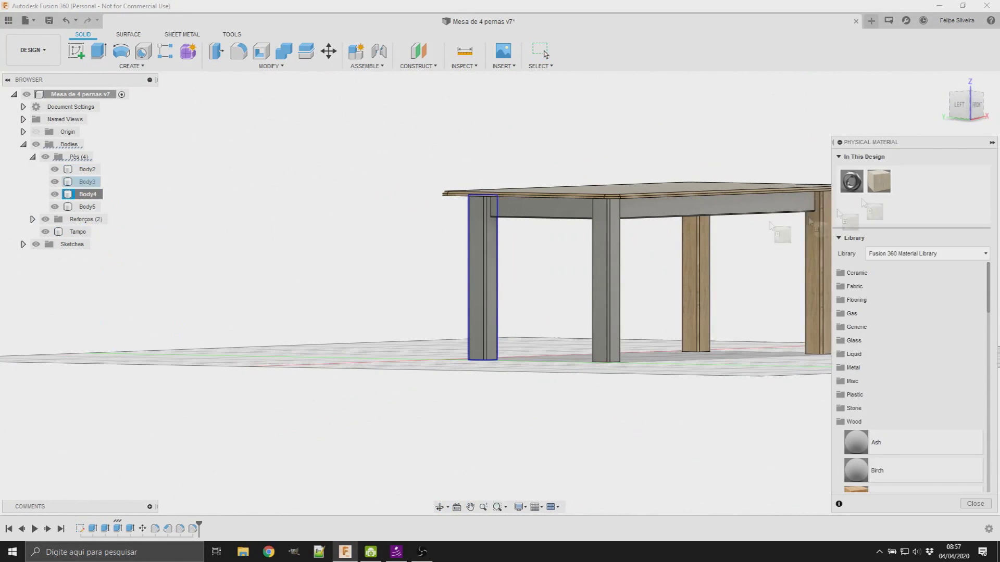
drag(879, 183, 482, 276)
Apply Wood to the Body5 leg and expand the Reforços angulares brace group.
click(992, 142)
right_click(86, 207)
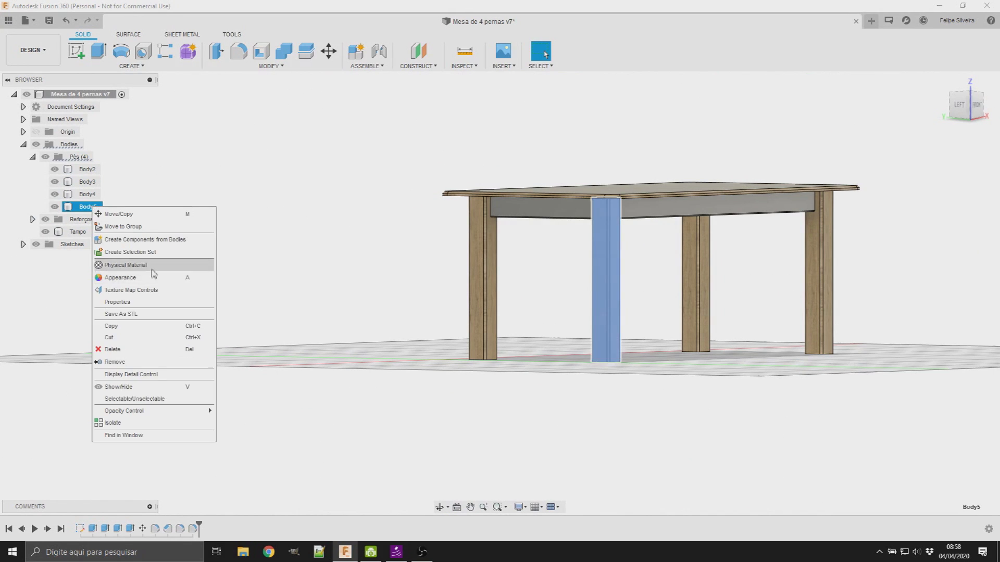
click(131, 265)
drag(878, 184, 607, 276)
click(992, 142)
click(32, 220)
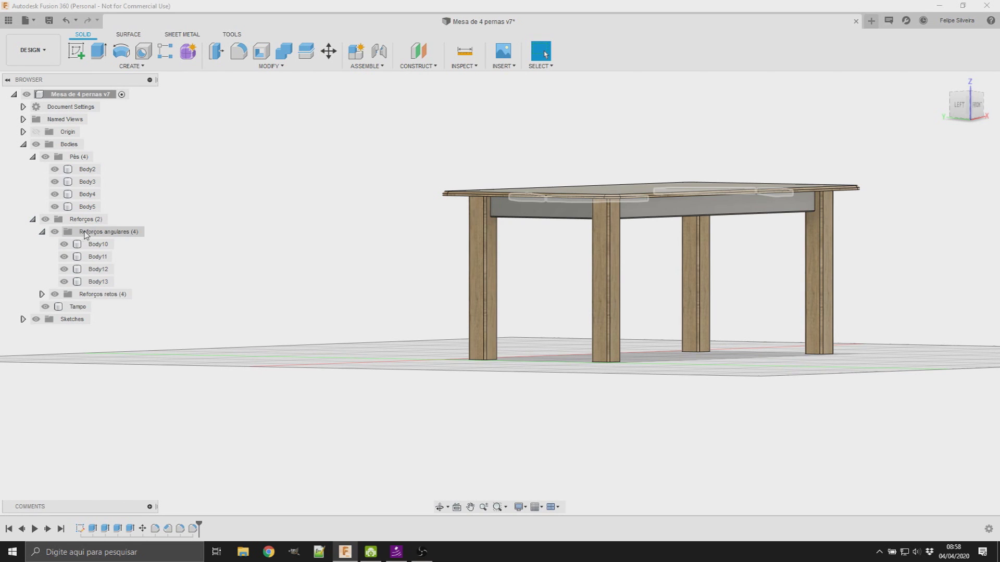
Apply the Wood physical material to the Body10 and Body11 angled braces.
right_click(98, 244)
click(192, 305)
drag(879, 184, 761, 344)
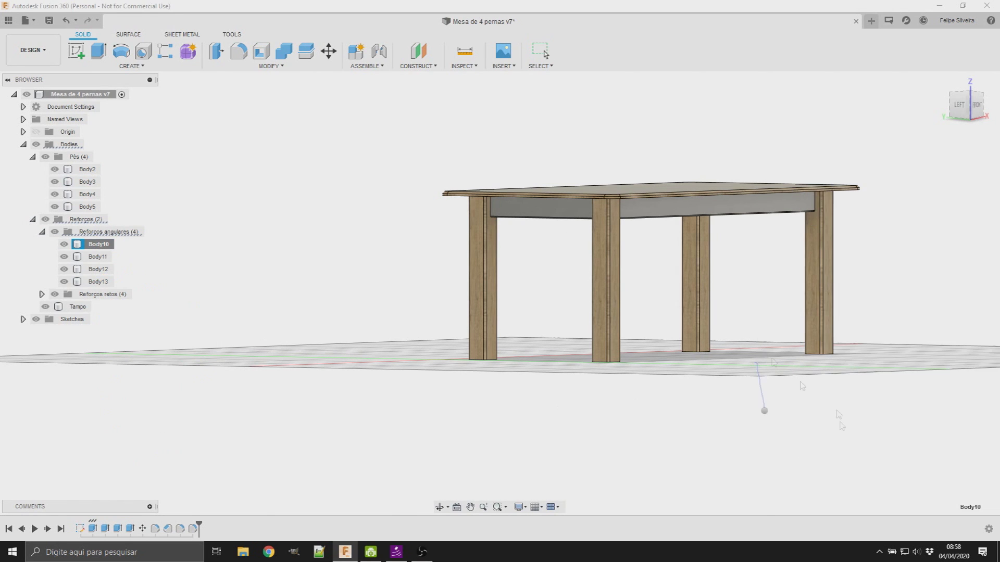
shift+middle_drag(760, 344, 357, 204)
drag(357, 204, 358, 208)
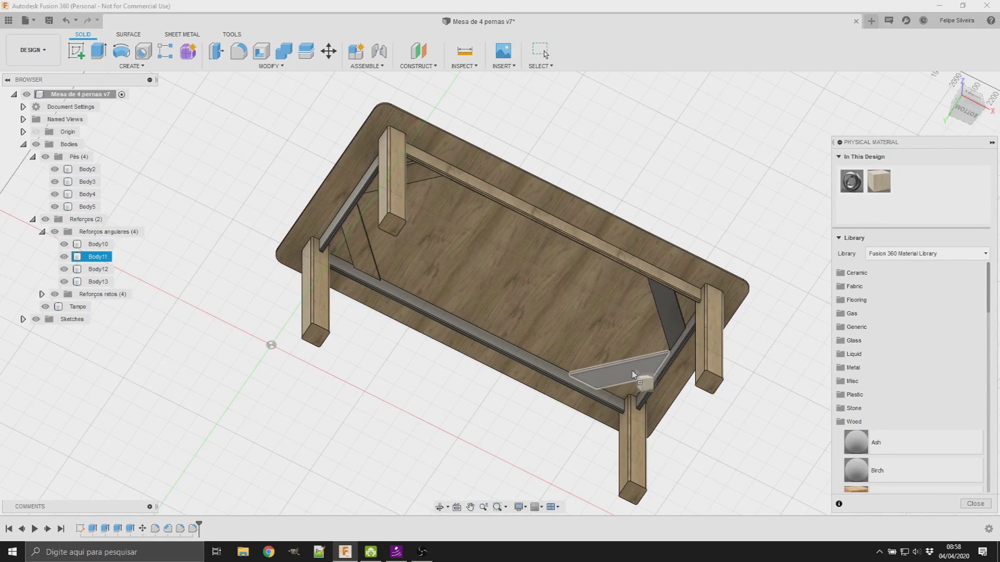
right_click(98, 257)
click(140, 314)
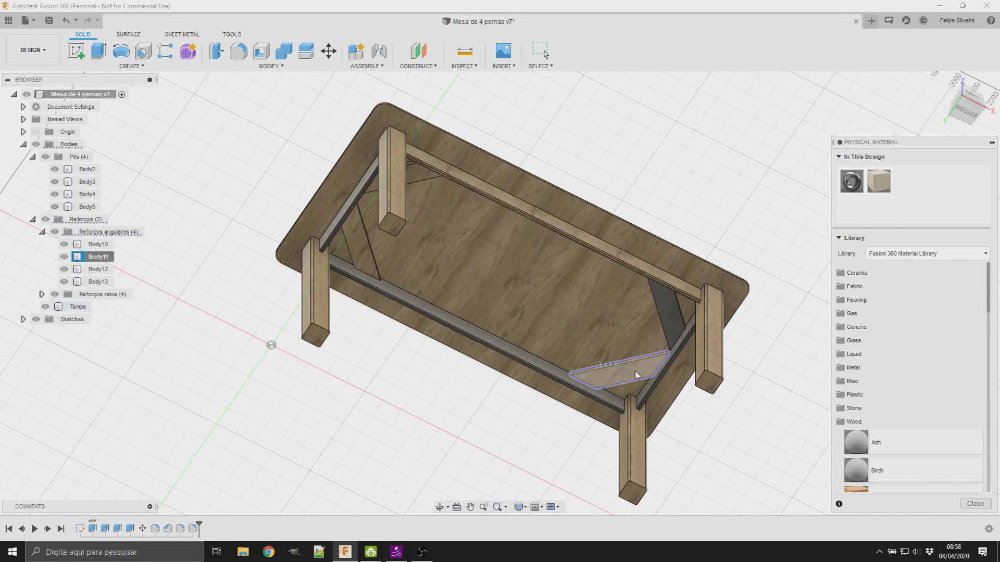
drag(644, 376, 643, 376)
key(Escape)
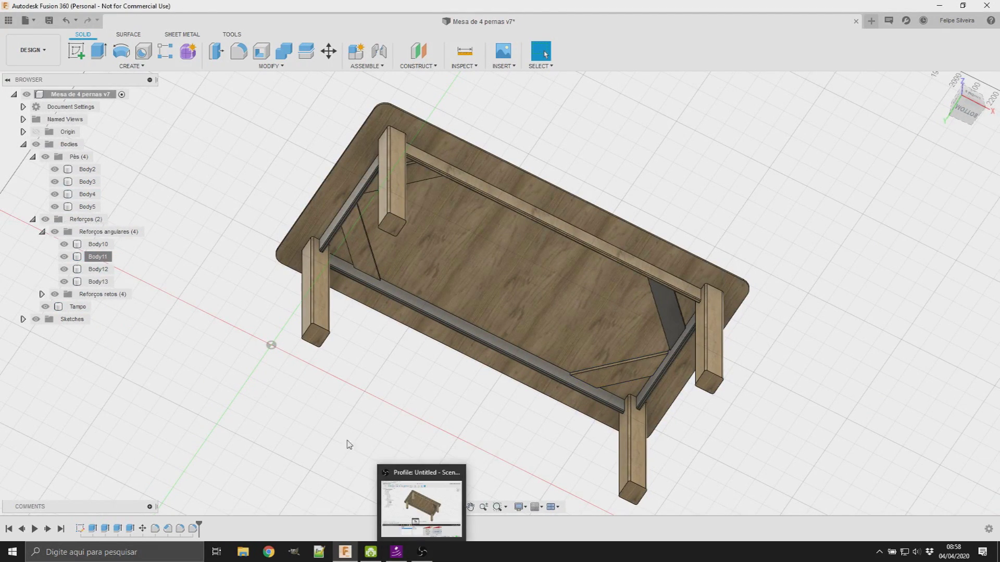
Apply Wood to the Body12 and Body13 braces and the side and front rails.
click(98, 270)
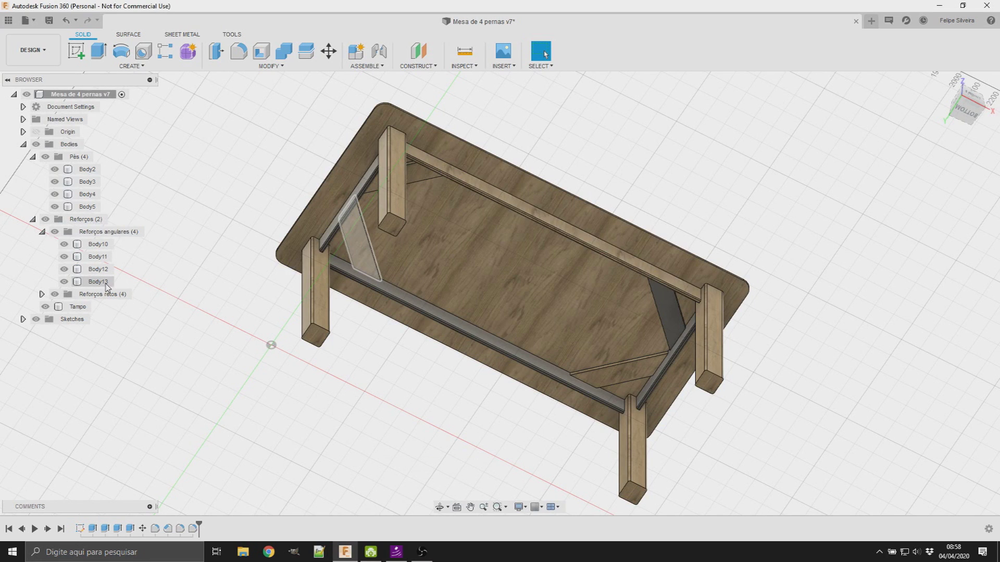
right_click(106, 286)
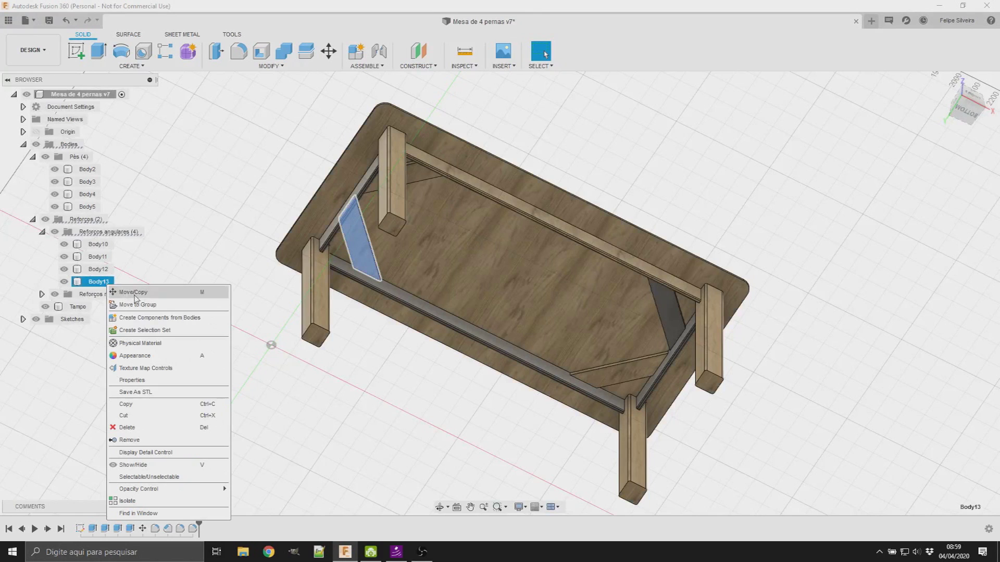
click(209, 345)
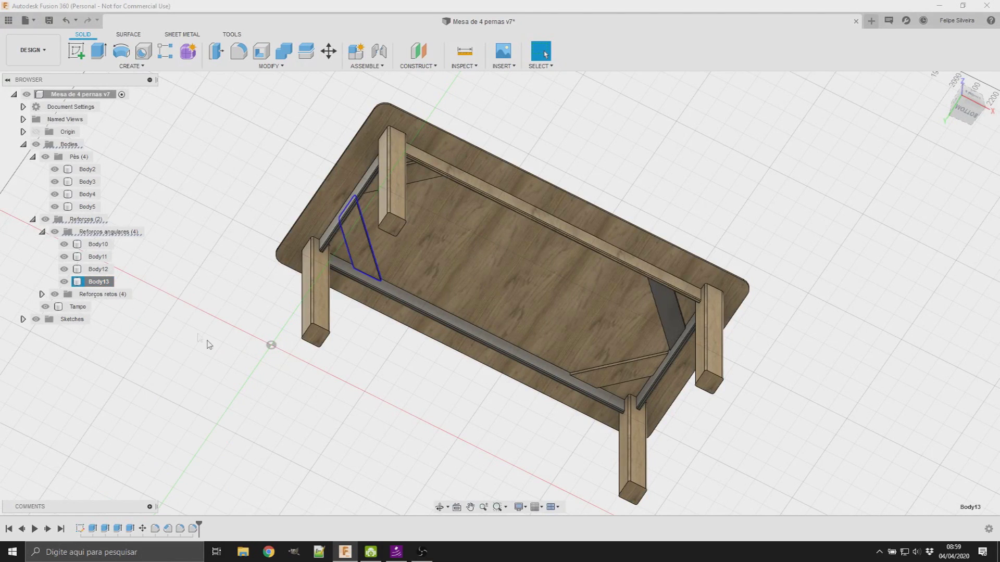
mouse_move(878, 183)
mouse_down()
mouse_move(874, 208)
mouse_move(667, 307)
mouse_up()
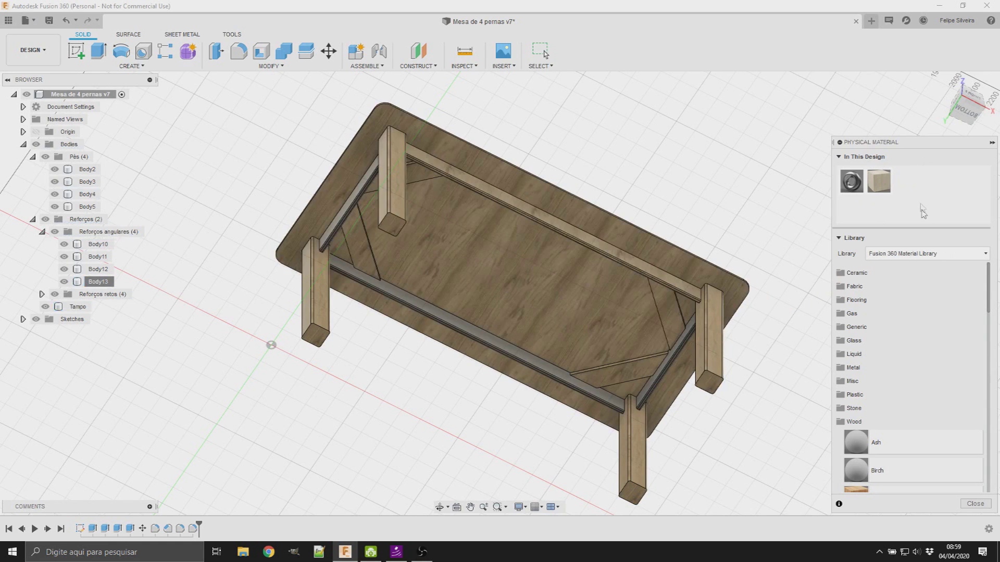
drag(888, 185, 688, 354)
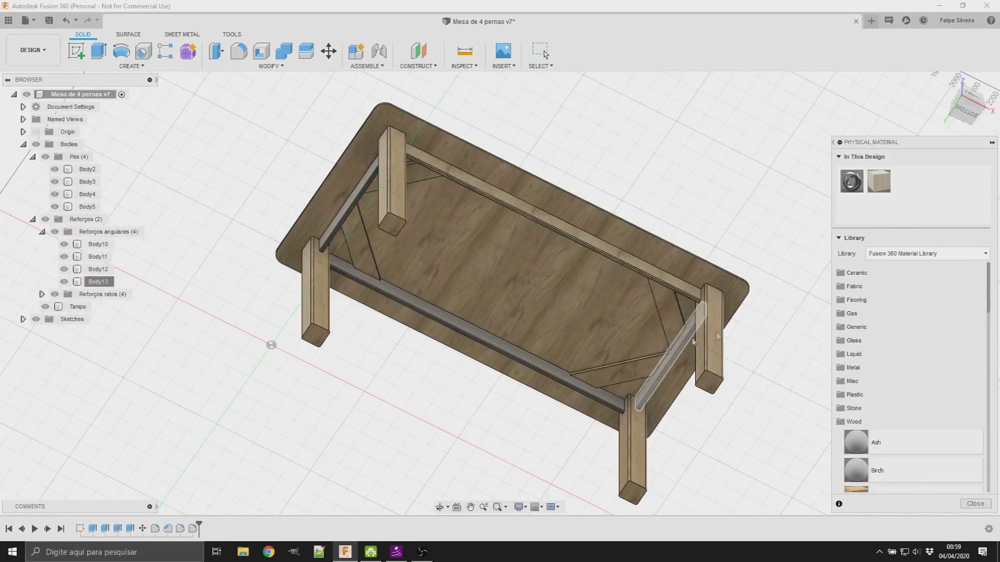
drag(879, 183, 568, 388)
mouse_move(784, 244)
shift+middle_down()
mouse_move(693, 308)
mouse_move(690, 345)
mouse_move(583, 273)
shift+middle_up()
key(Escape)
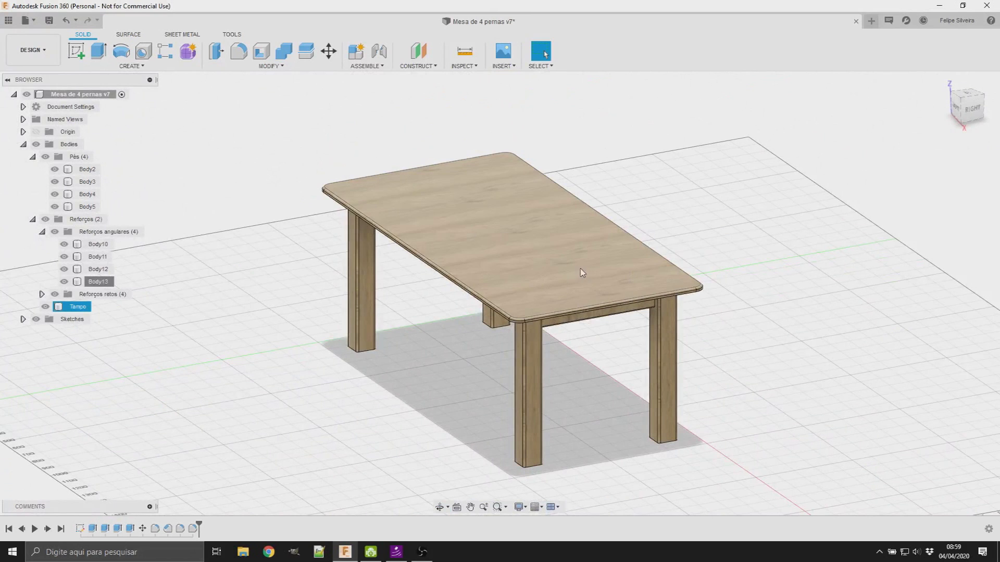
Browse the physical material library and drag a wood material onto the Tampo tabletop.
right_click(79, 308)
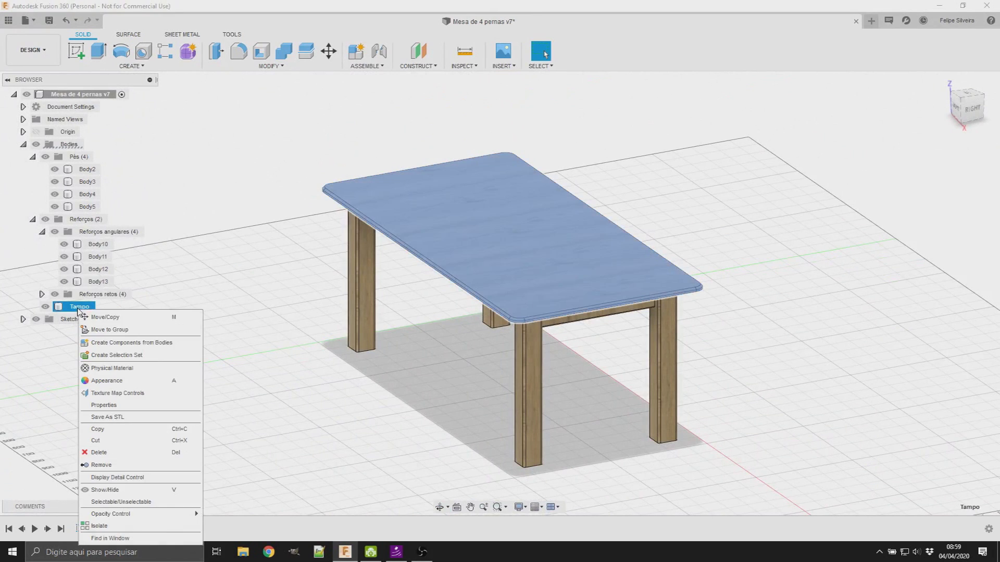
click(130, 368)
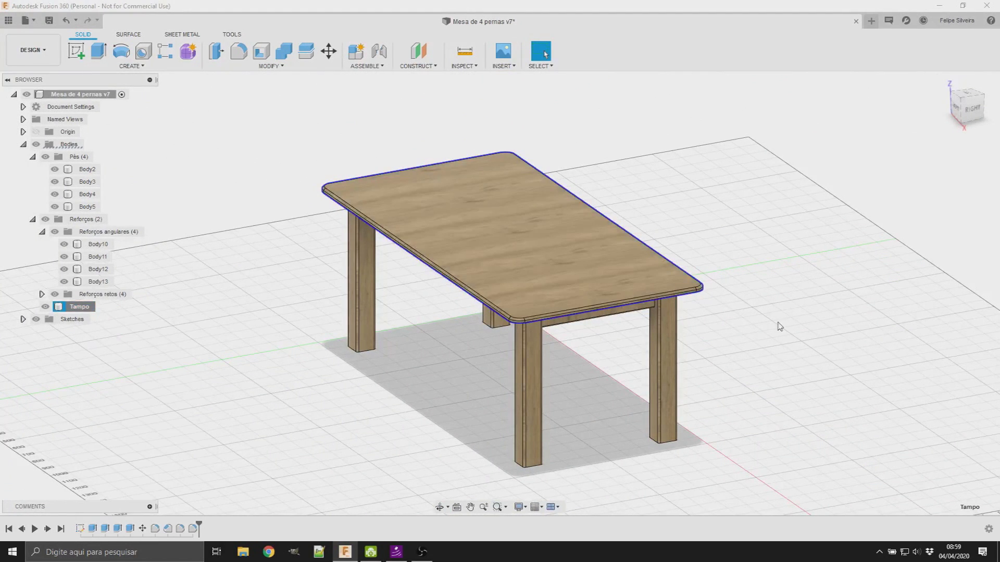
scroll(909, 326, down, 2)
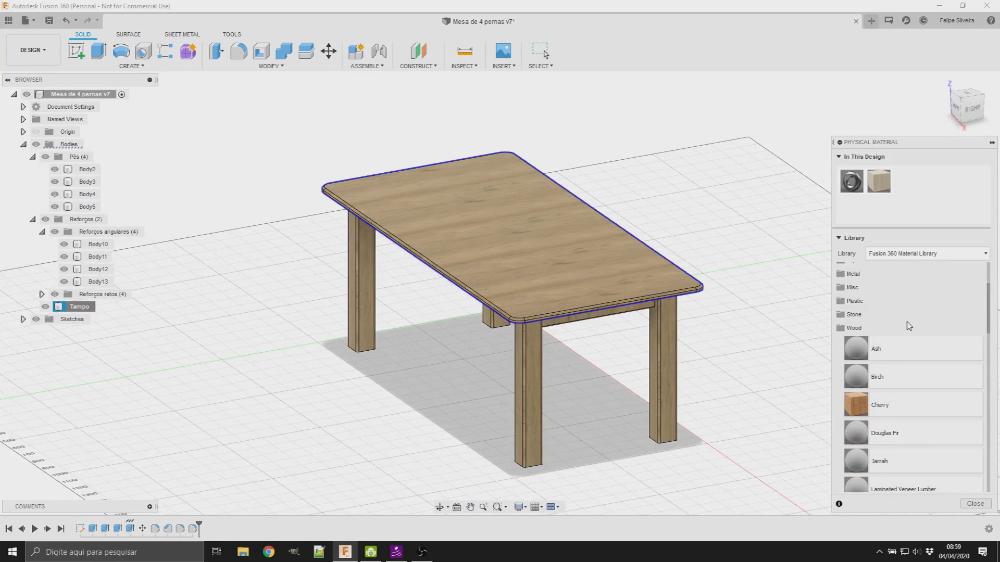
scroll(919, 341, down, 3)
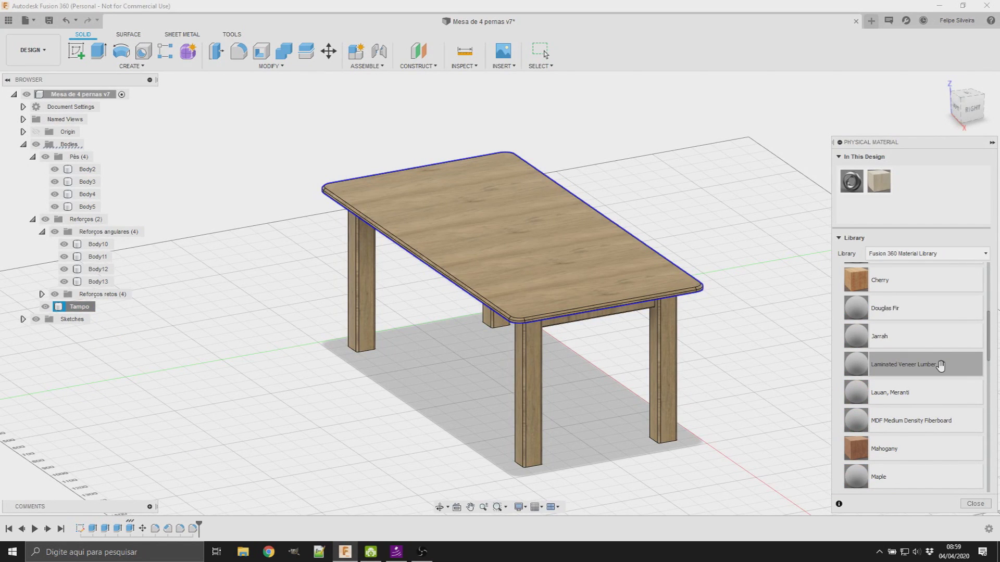
scroll(936, 365, down, 3)
scroll(936, 365, down, 3)
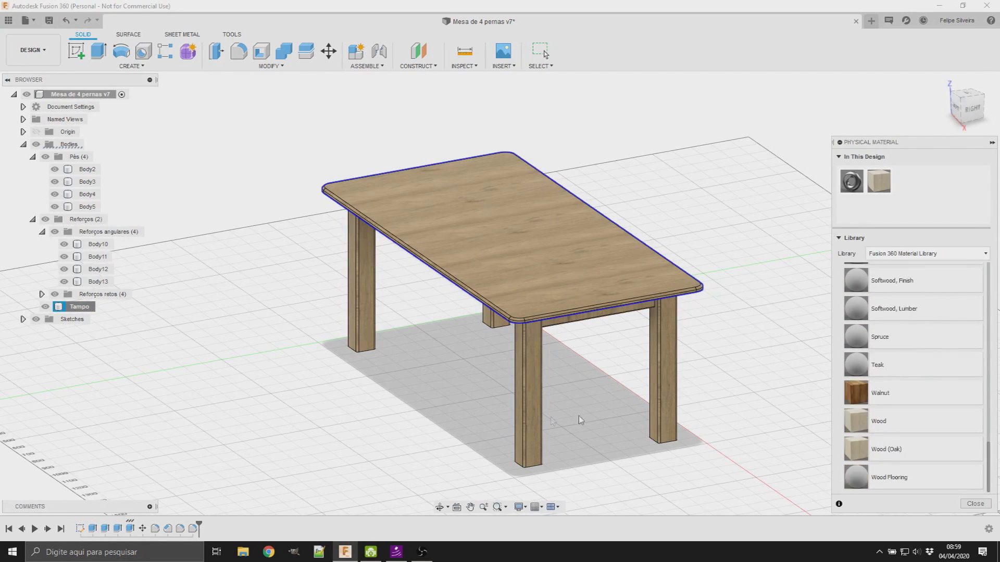
drag(881, 420, 579, 282)
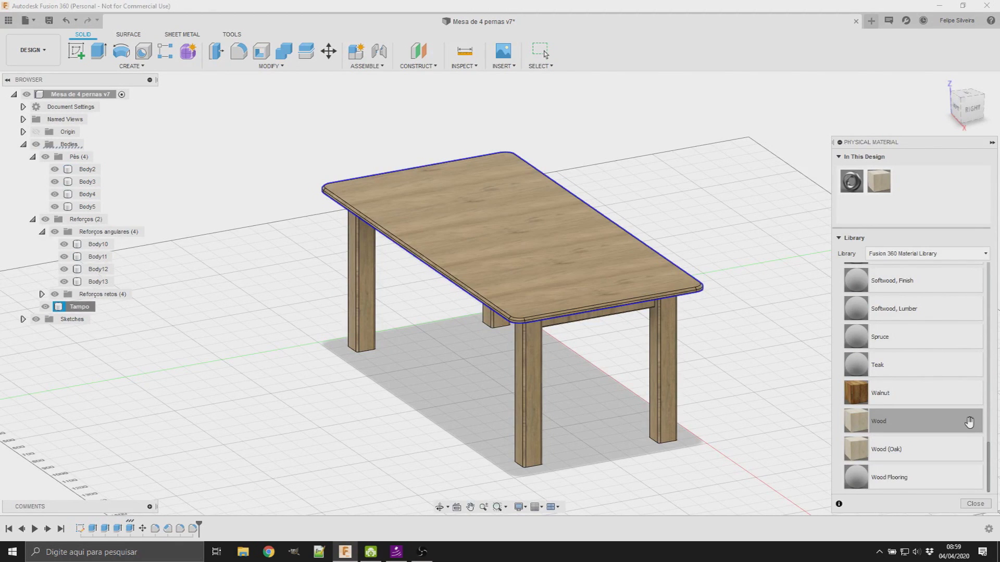
scroll(961, 413, up, 3)
scroll(960, 411, up, 2)
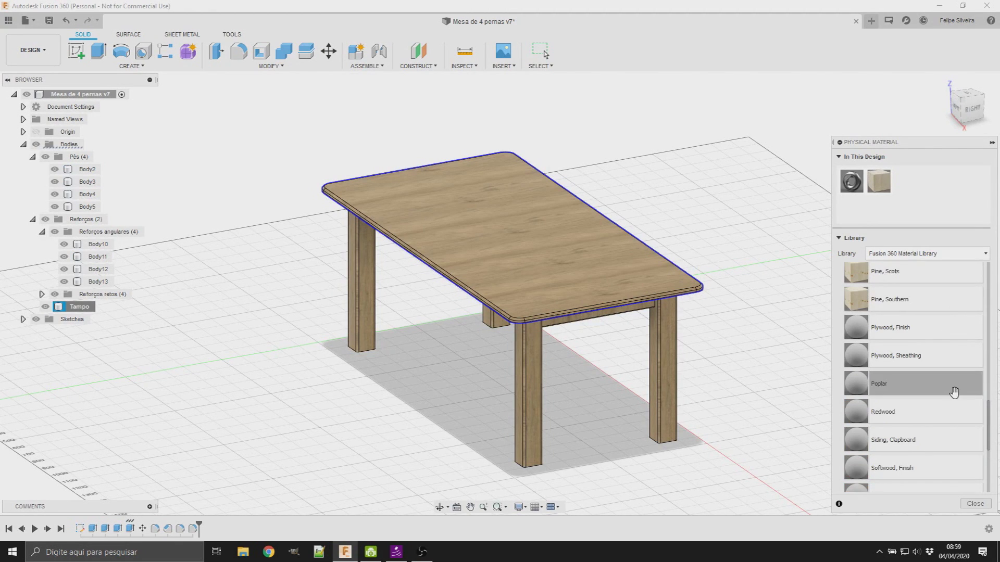
scroll(961, 398, up, 1)
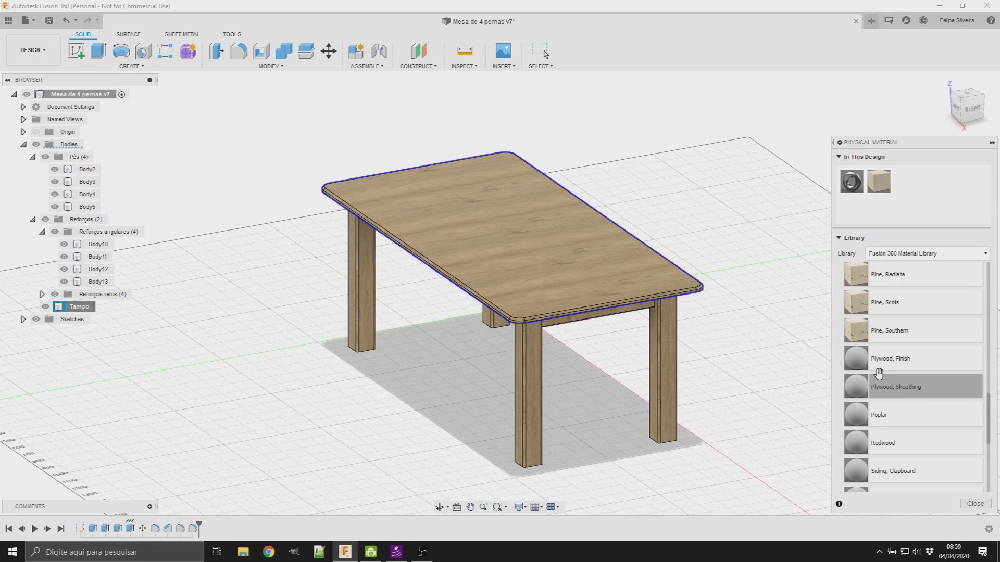
Try Plywood, Finish on the tabletop, inspect its identity details, then undo it.
drag(905, 362, 559, 260)
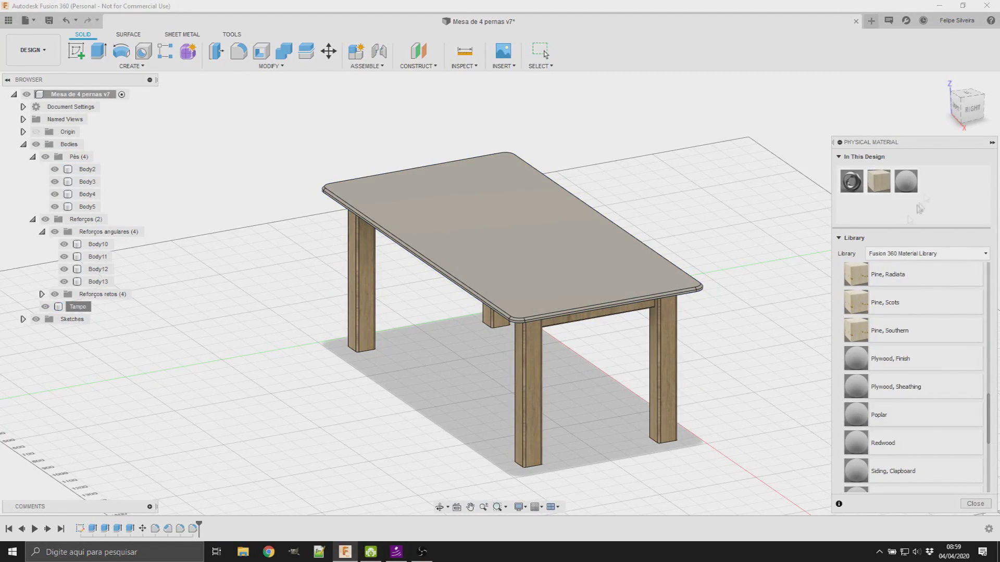
right_click(913, 181)
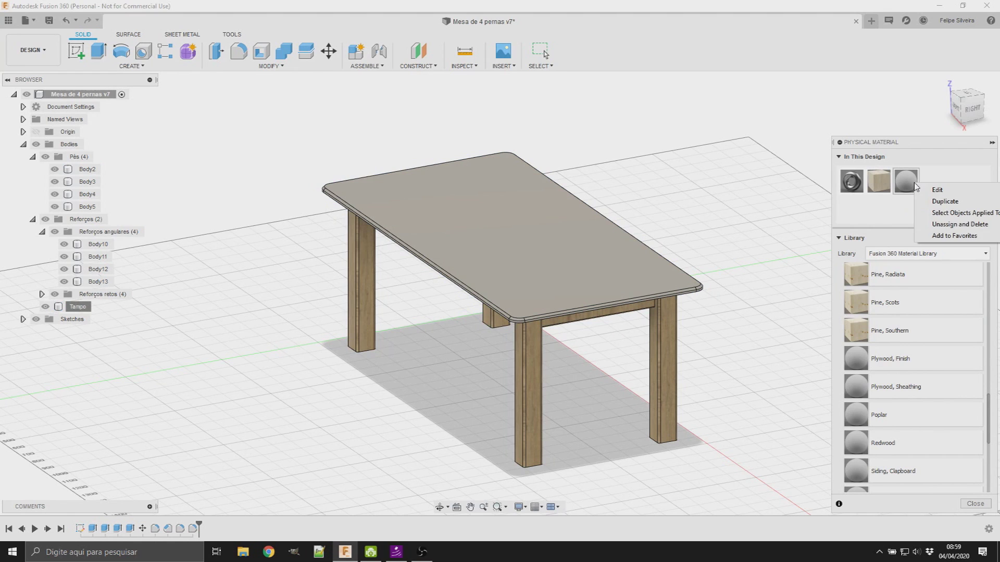
click(929, 188)
click(786, 183)
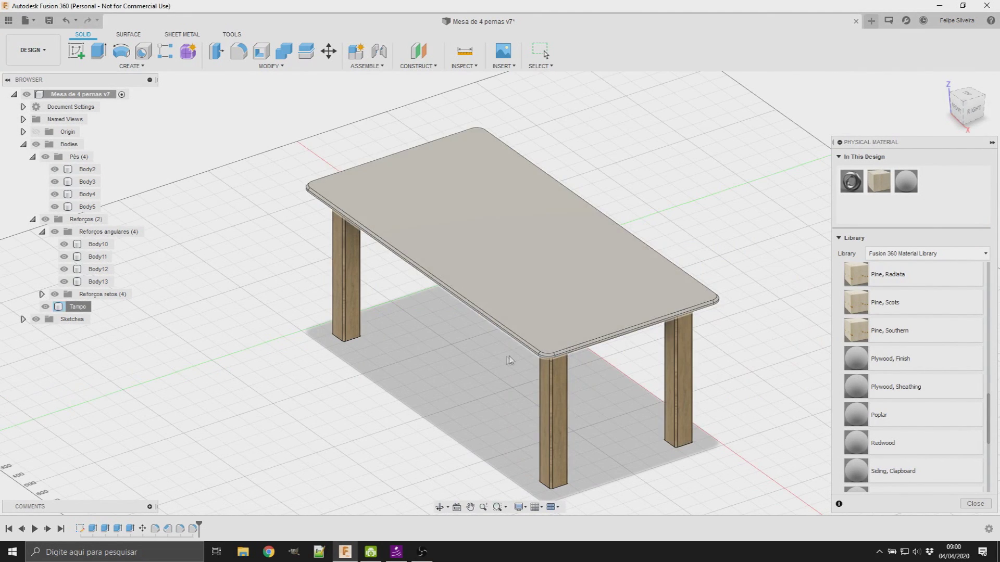
drag(587, 314, 711, 327)
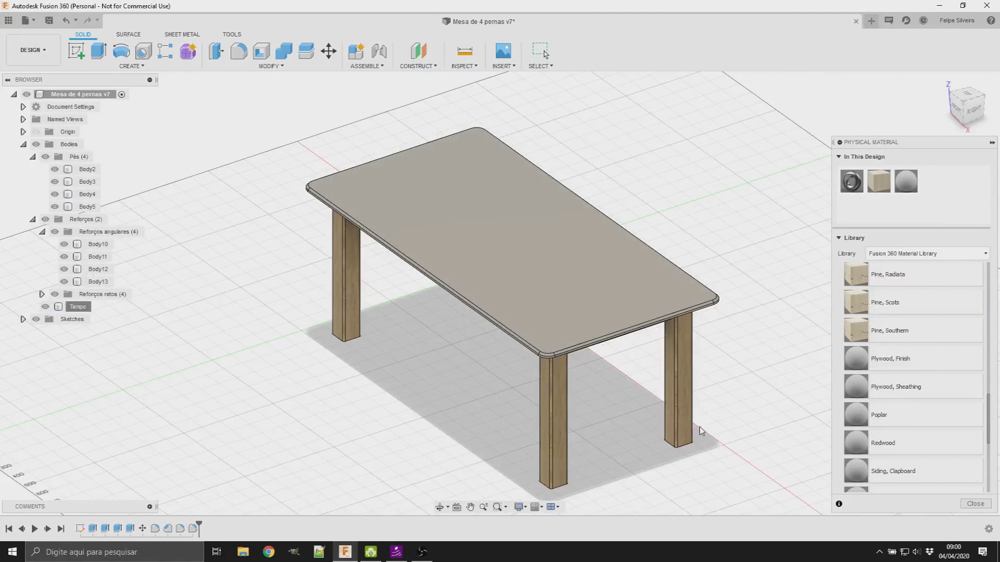
key(ctrl+z)
key(ctrl+z)
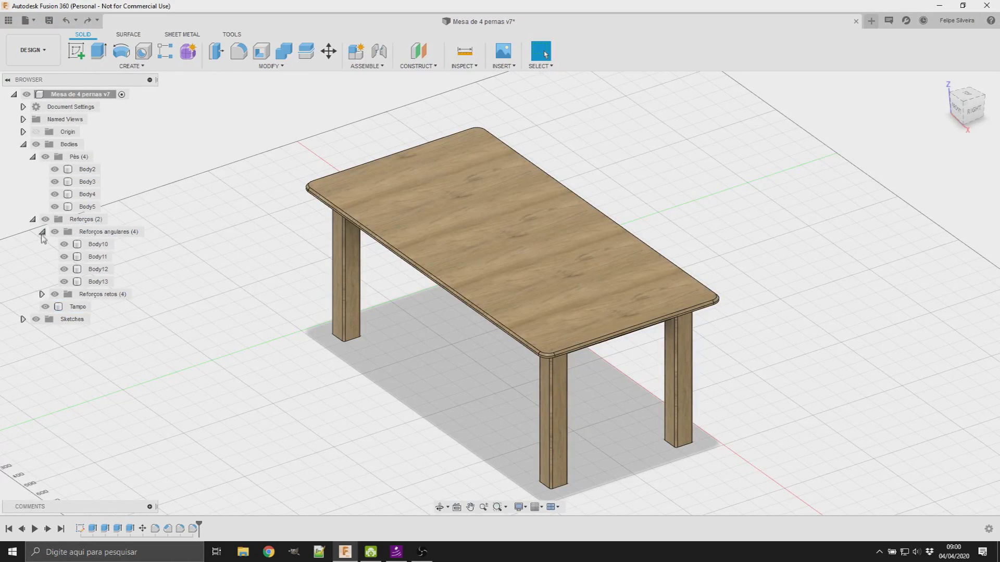
Collapse the Reforços angulares, Reforços (2) and Pés (4) folders in the Browser.
click(42, 232)
click(33, 219)
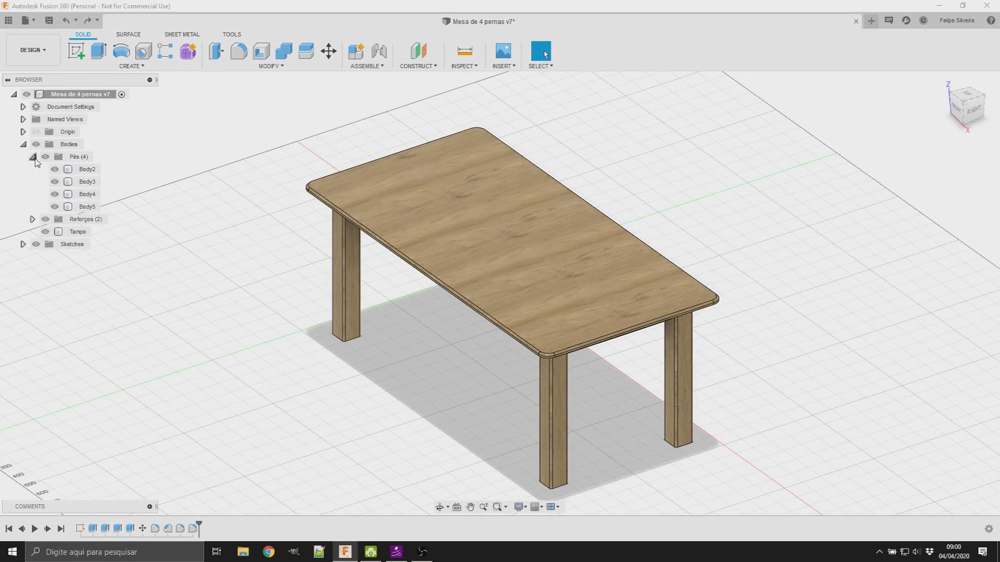
click(33, 157)
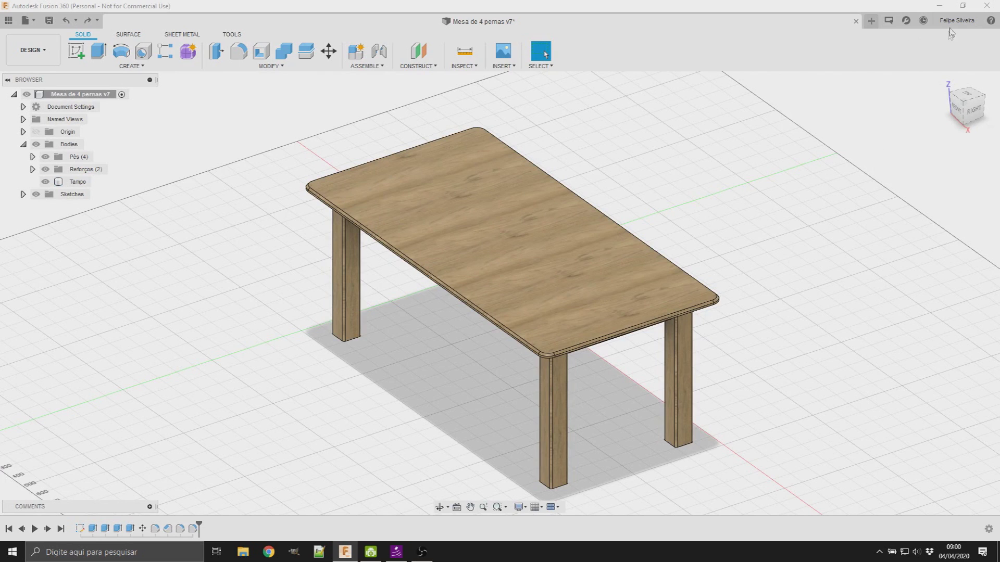
Open Preferences from the account menu and show its Material page.
click(954, 22)
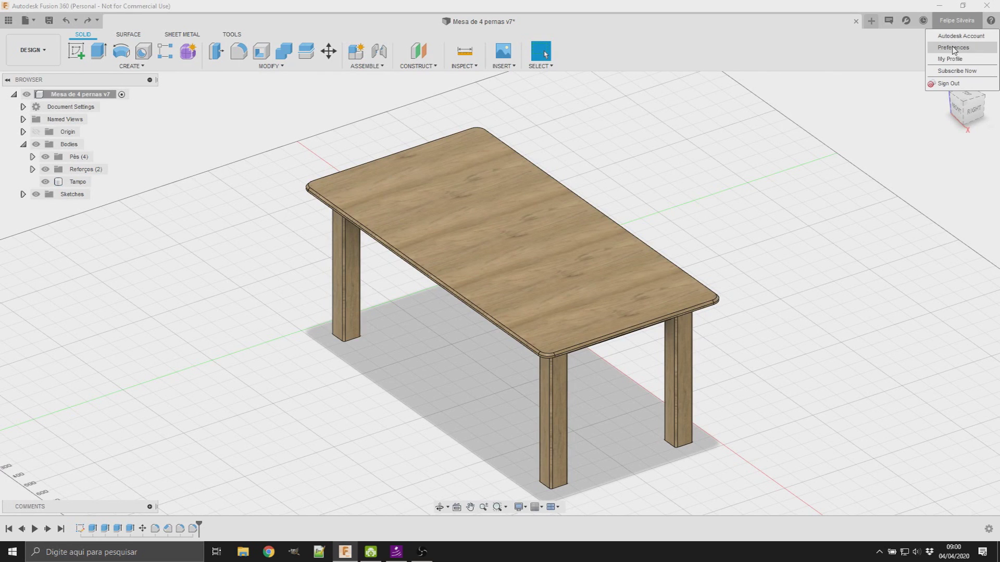
click(953, 48)
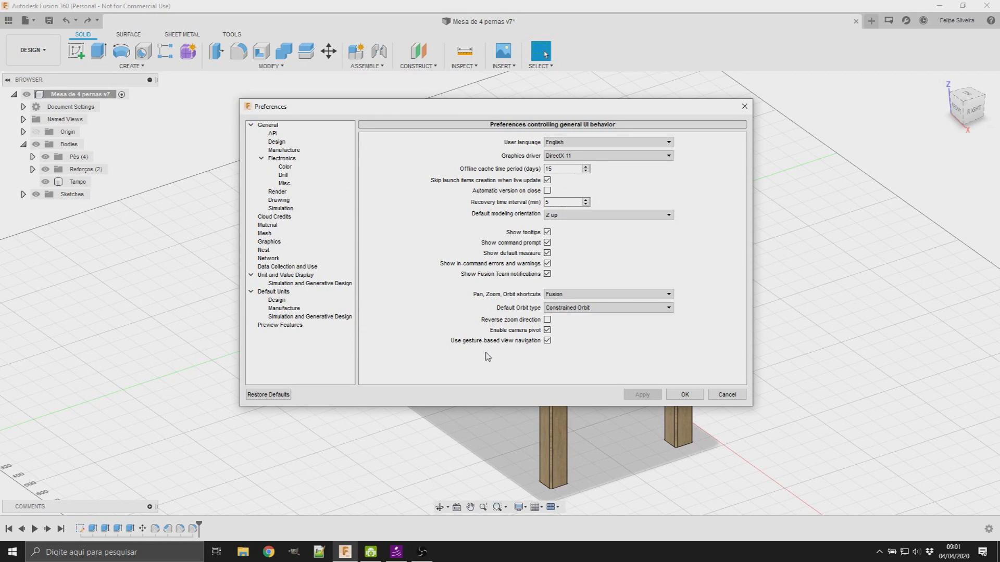
click(268, 125)
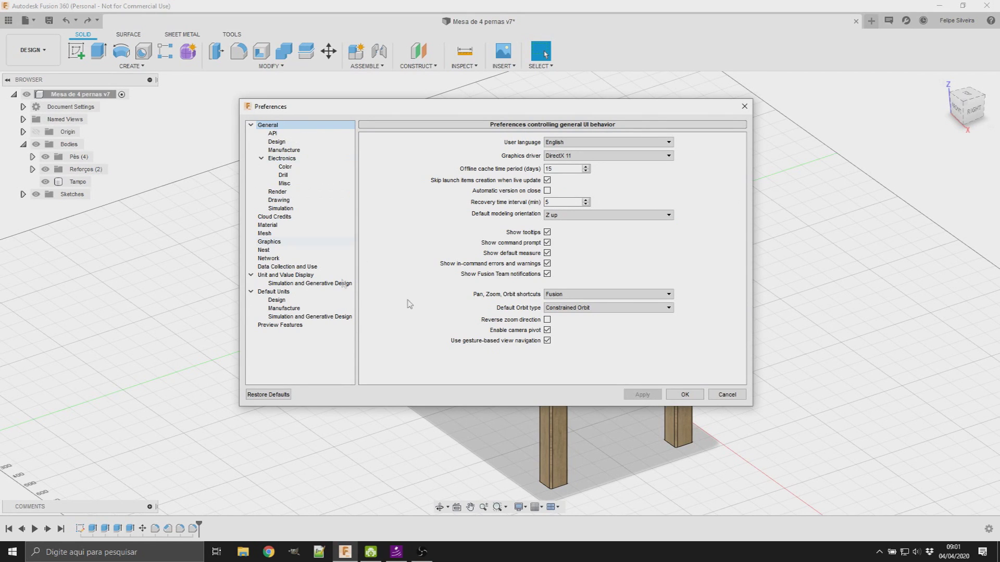
click(263, 227)
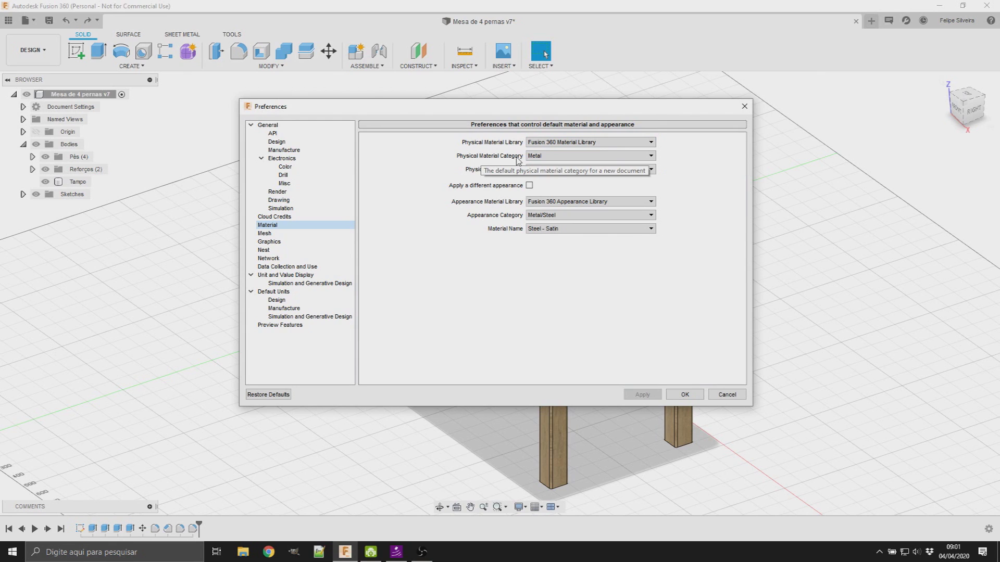
Set the default physical material to category Wood, material Wood.
click(561, 159)
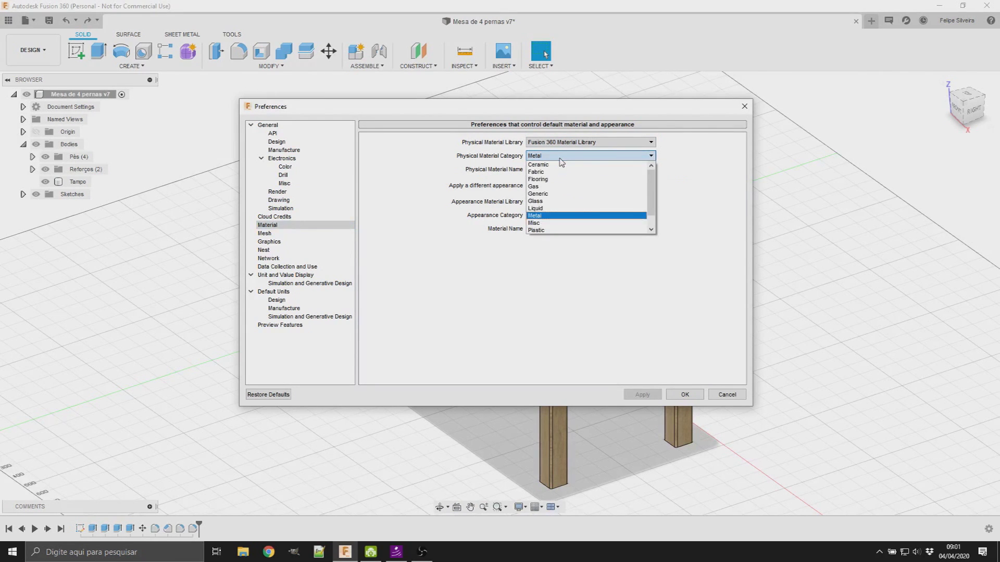
scroll(570, 190, down, 1)
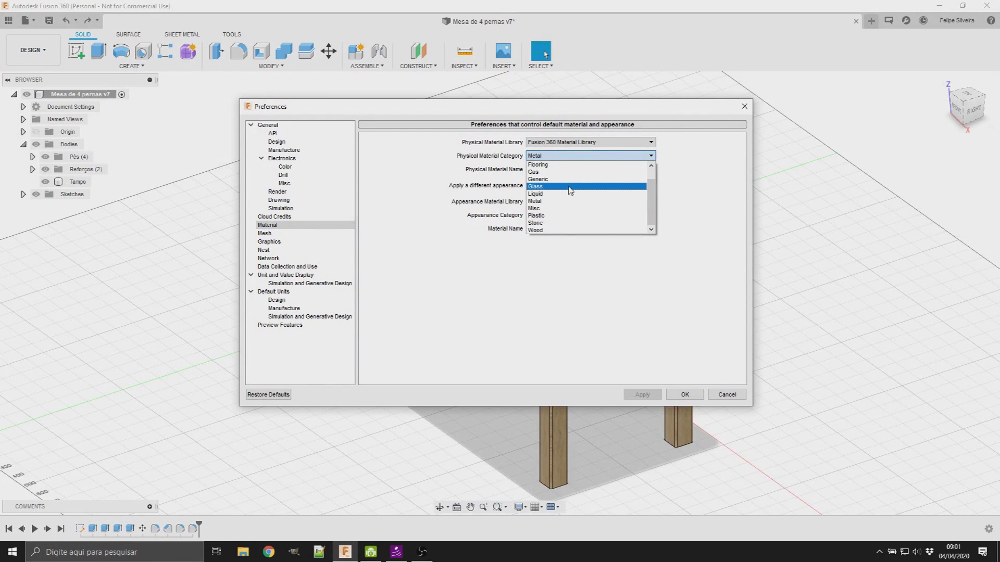
click(563, 232)
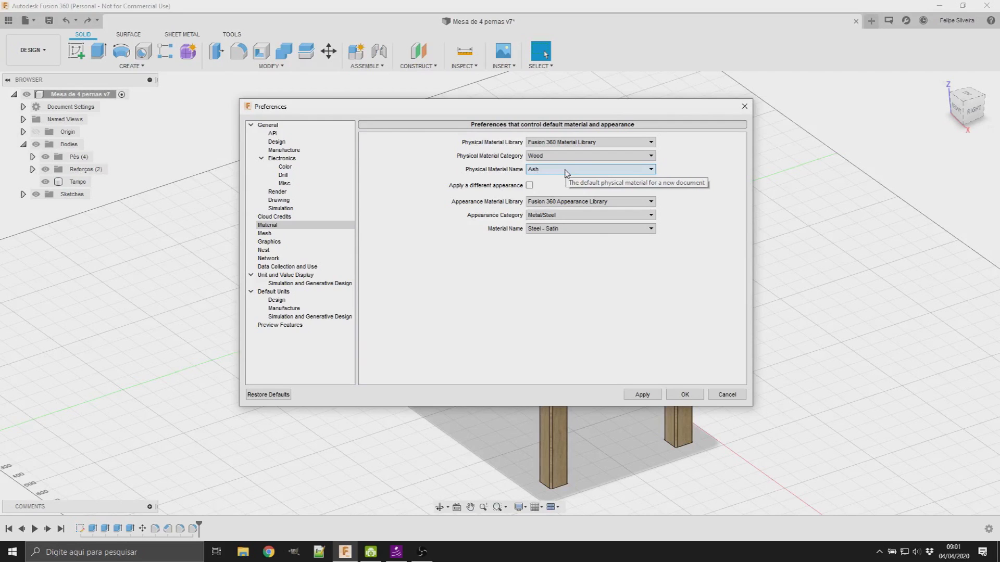
click(566, 172)
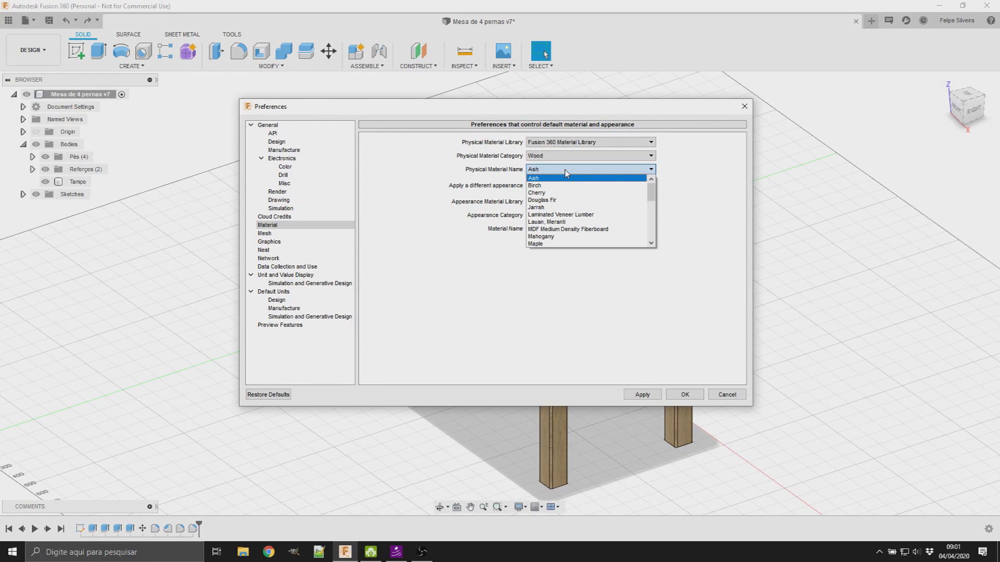
scroll(599, 221, down, 2)
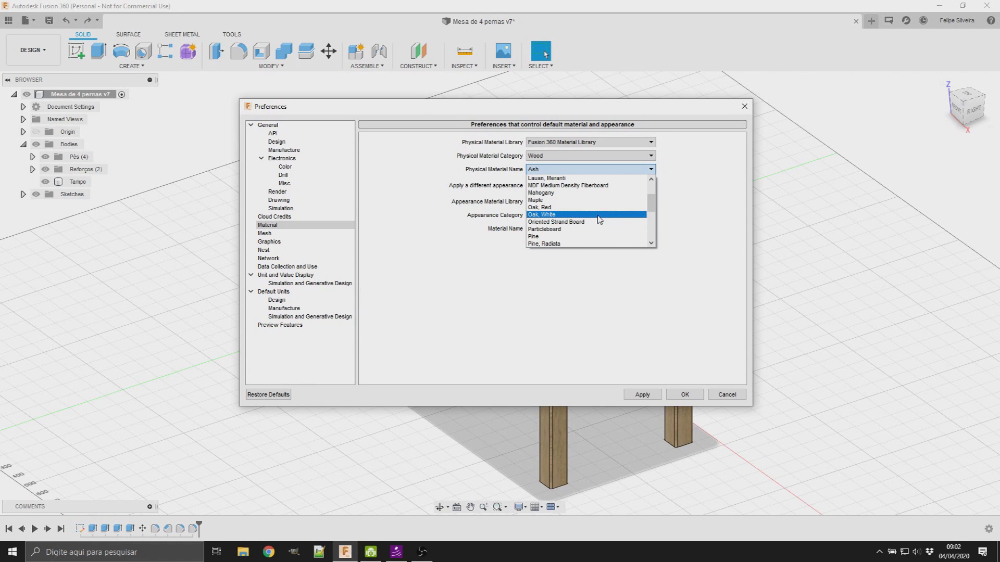
scroll(599, 219, down, 1)
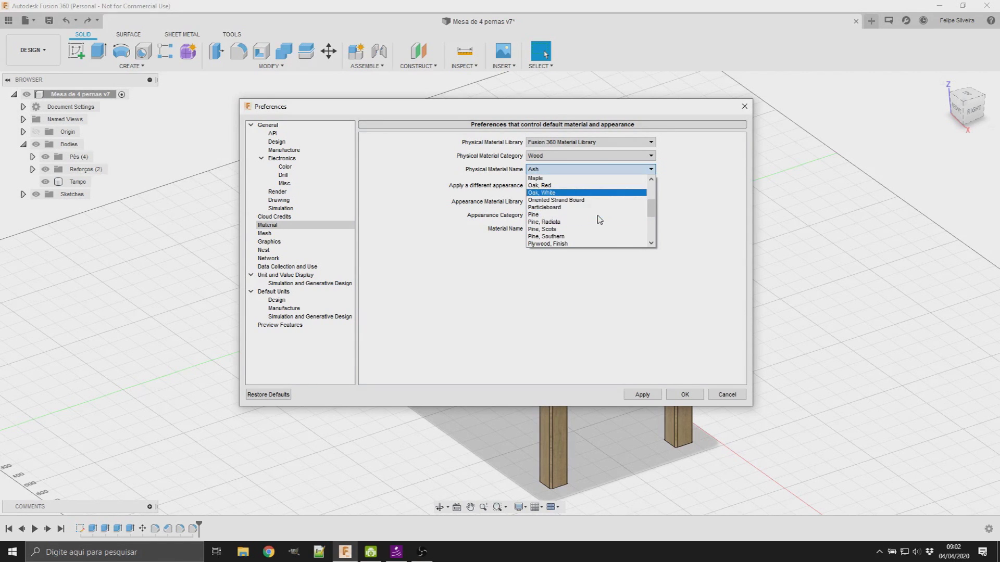
scroll(558, 219, down, 2)
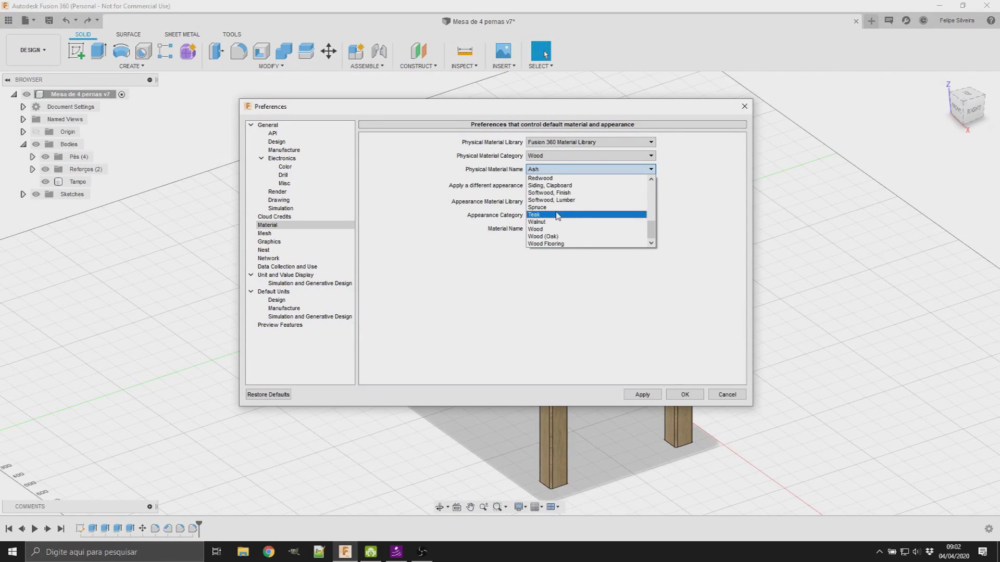
scroll(560, 229, down, 1)
click(564, 235)
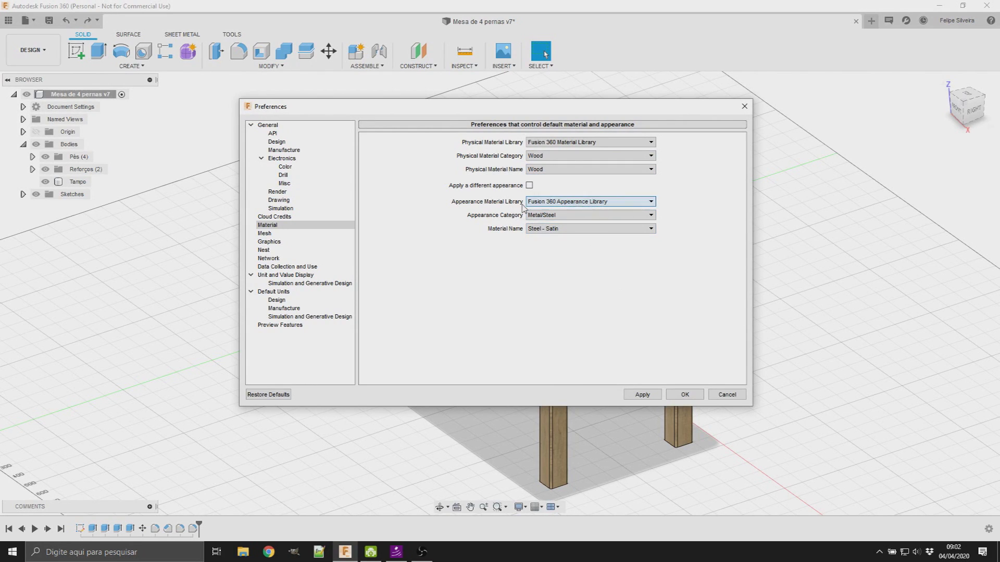
click(578, 215)
Set the default appearance to Wood category, Pine material, then apply and close Preferences.
scroll(620, 269, down, 3)
scroll(619, 269, down, 3)
scroll(604, 260, down, 2)
click(599, 286)
click(588, 228)
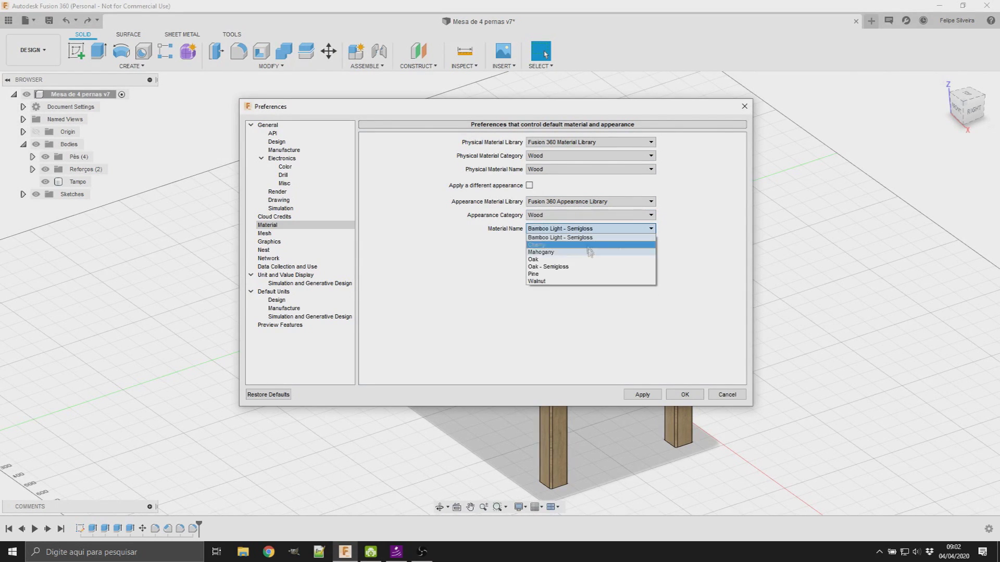
click(539, 274)
click(631, 229)
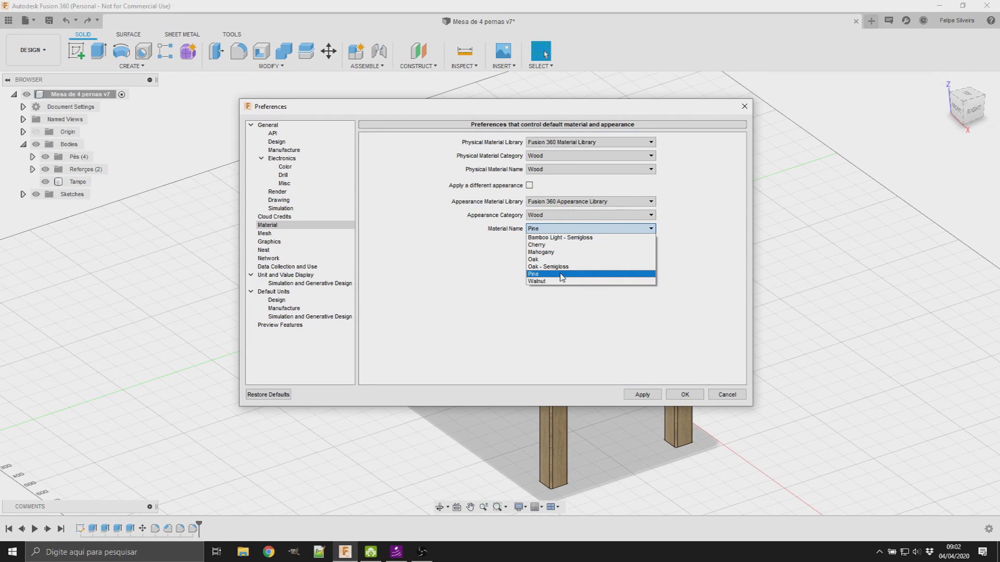
click(561, 277)
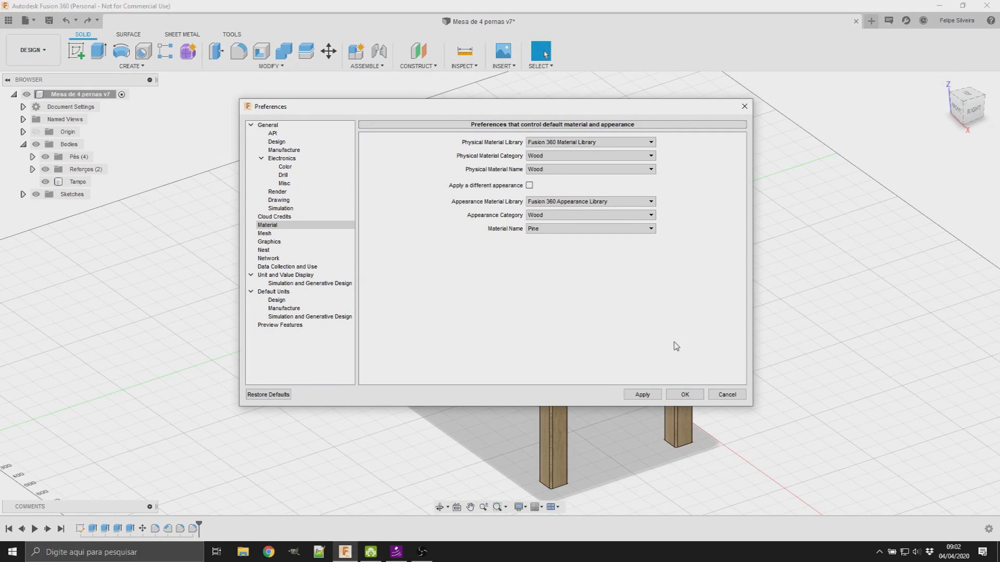
click(653, 396)
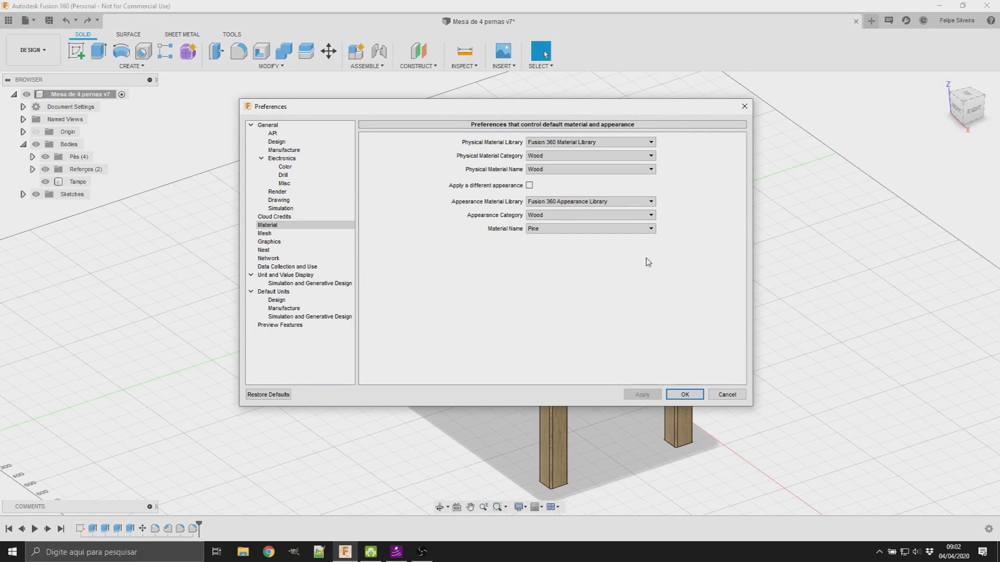
click(683, 398)
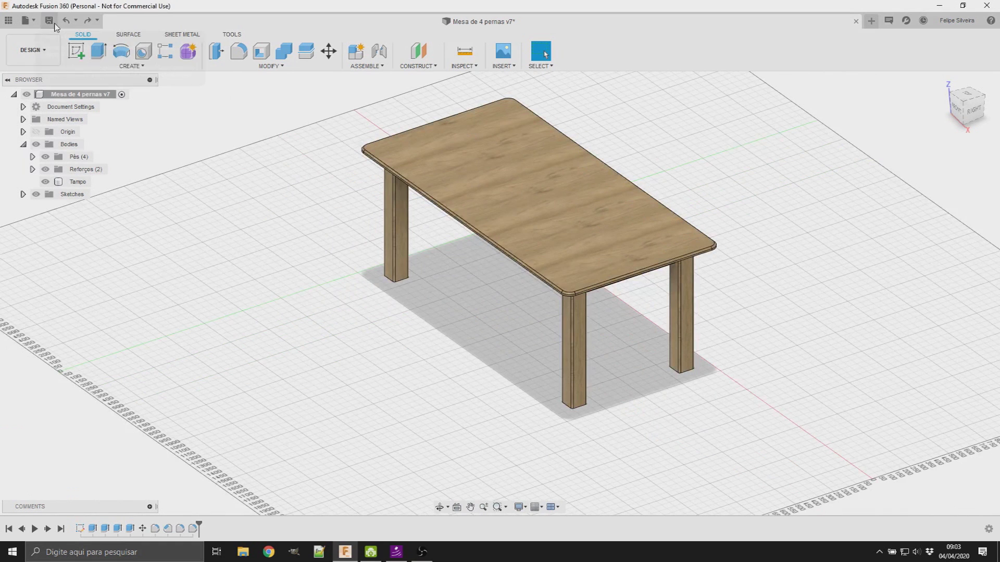
Save the table design as a new version and switch to the Render workspace.
click(49, 20)
click(493, 277)
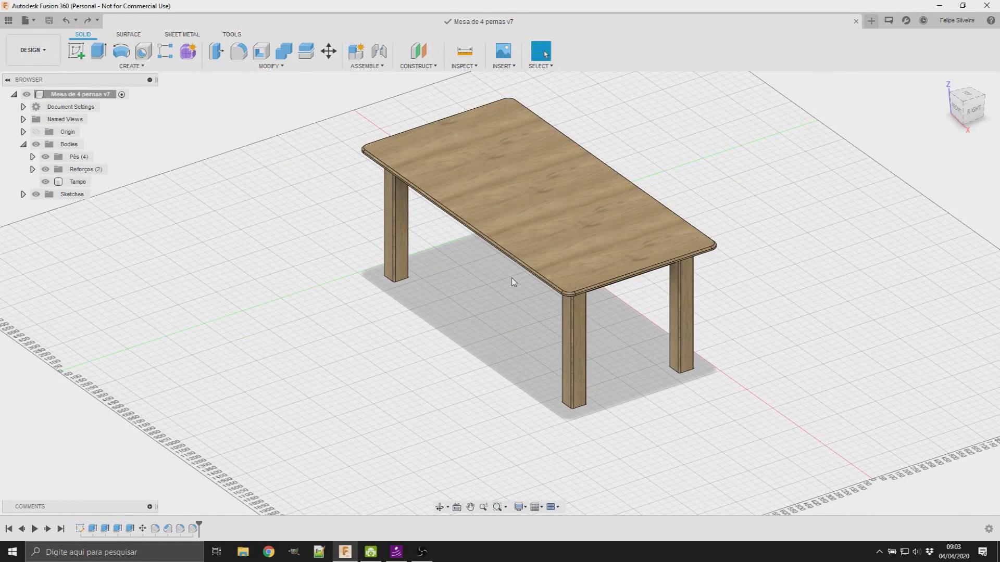
mouse_move(745, 202)
middle_down()
mouse_move(705, 203)
mouse_move(695, 223)
middle_up()
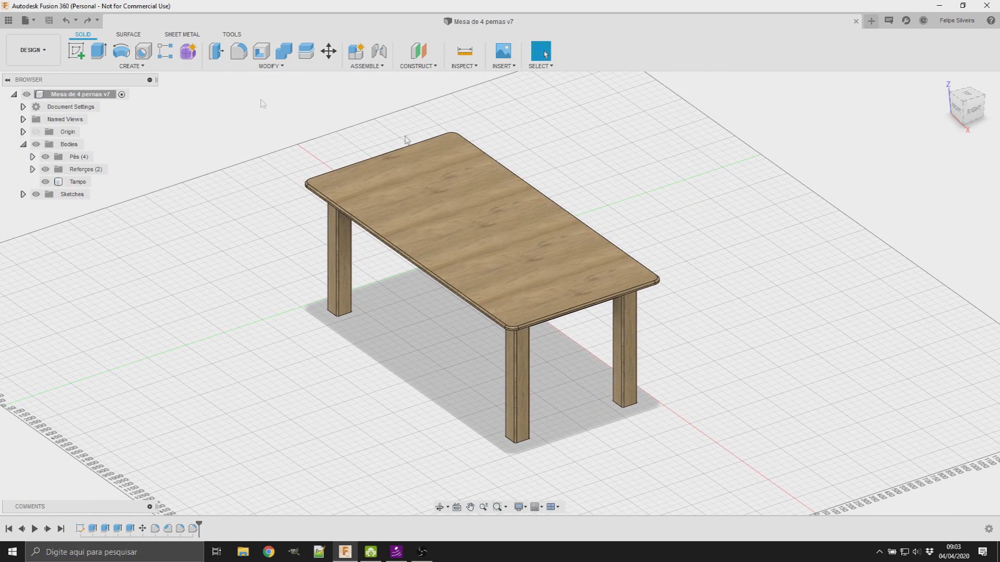
click(47, 53)
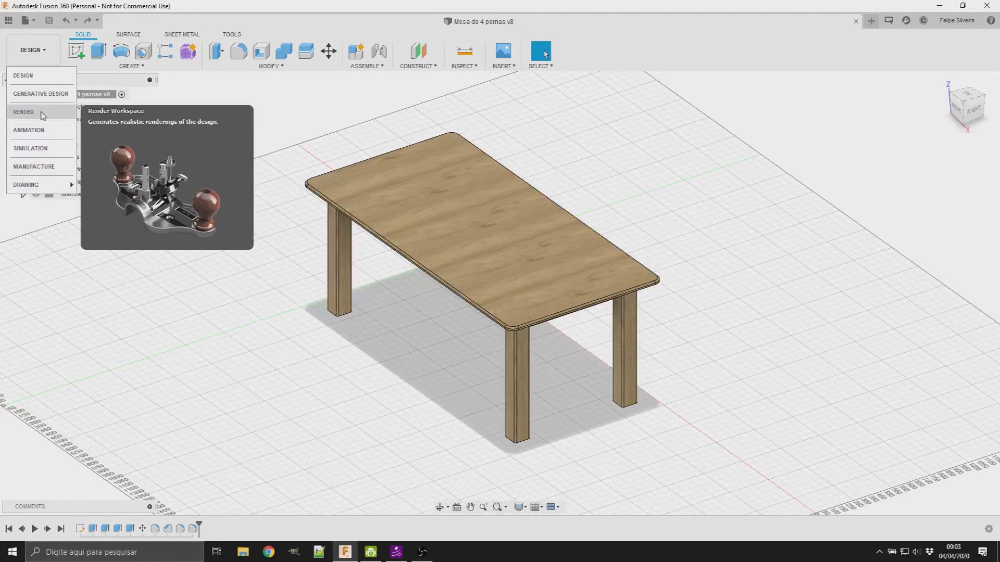
click(43, 115)
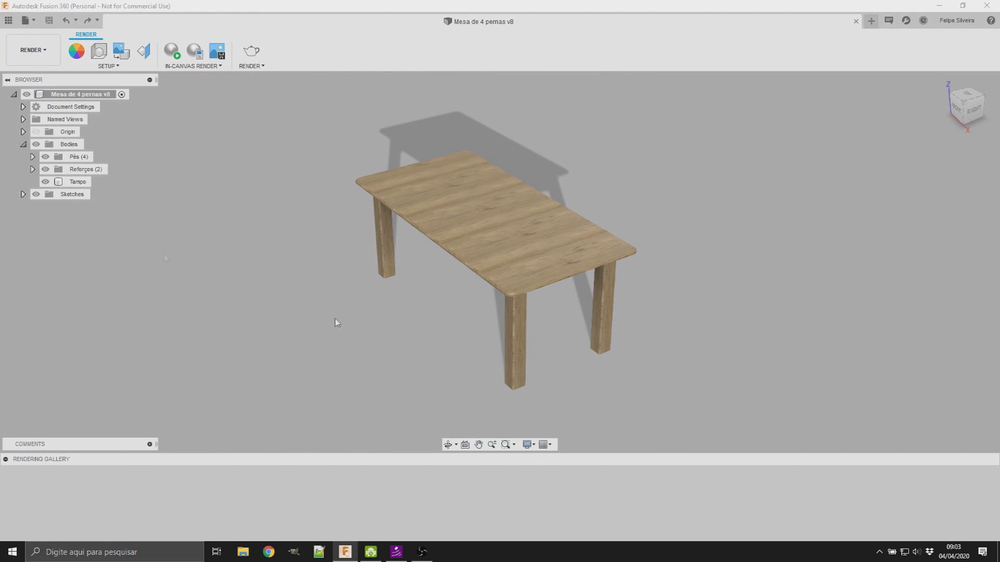
Collapse the Rendering Gallery and orbit the table to a new viewing angle.
click(547, 230)
click(586, 423)
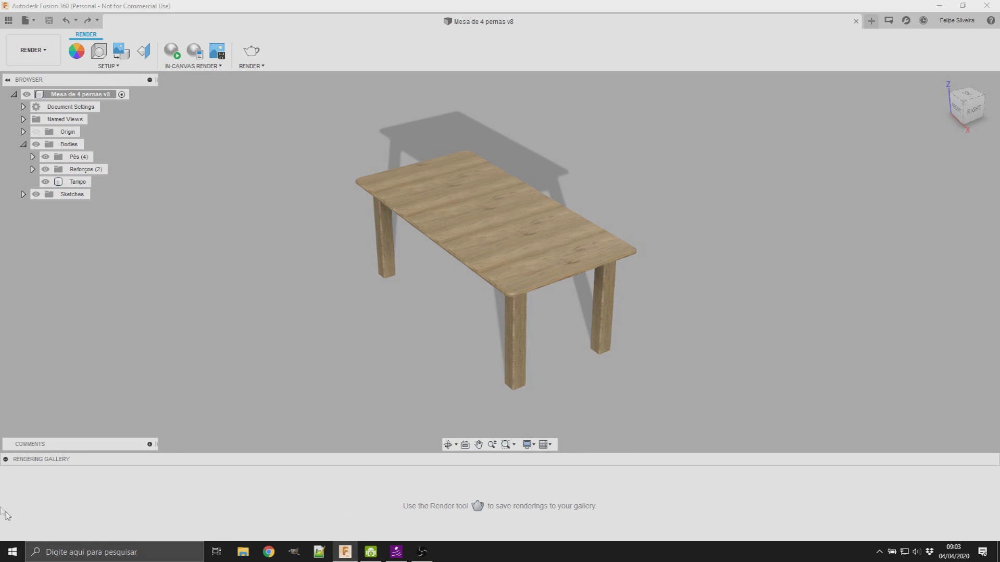
click(6, 460)
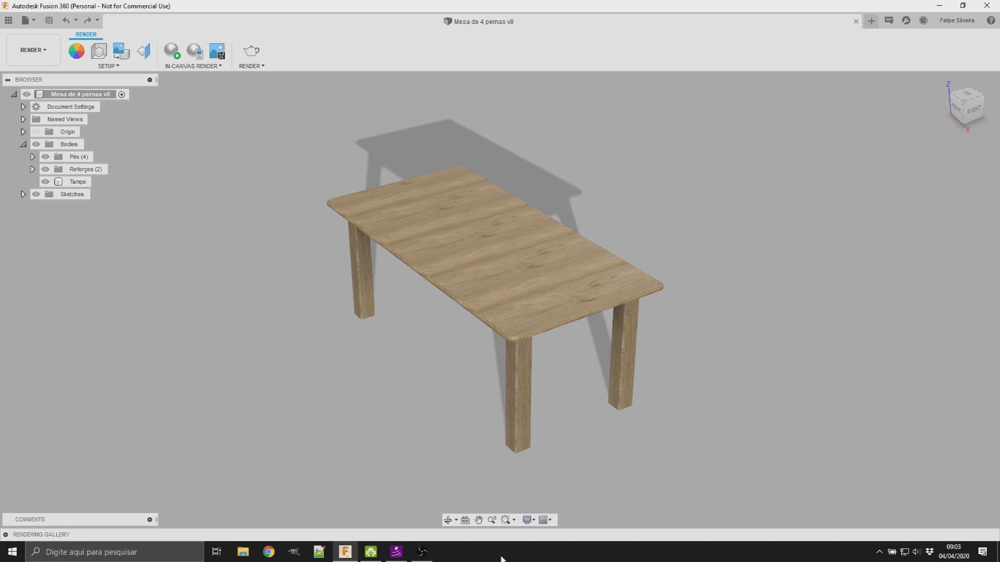
mouse_move(662, 469)
shift+middle_down()
mouse_move(673, 416)
mouse_move(655, 476)
mouse_move(648, 358)
shift+middle_up()
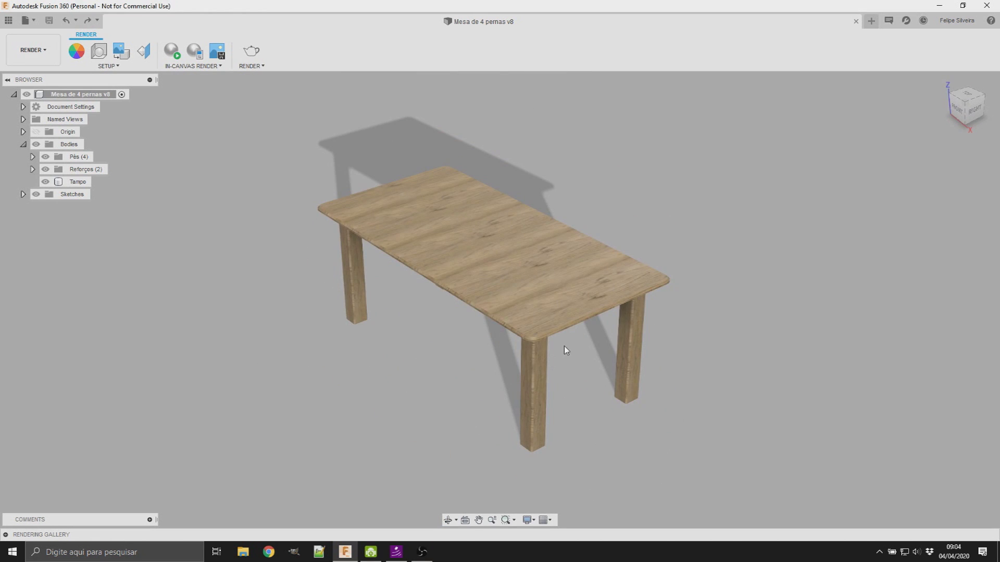
Select the Tampo tabletop and bring up the Appearance library.
click(530, 271)
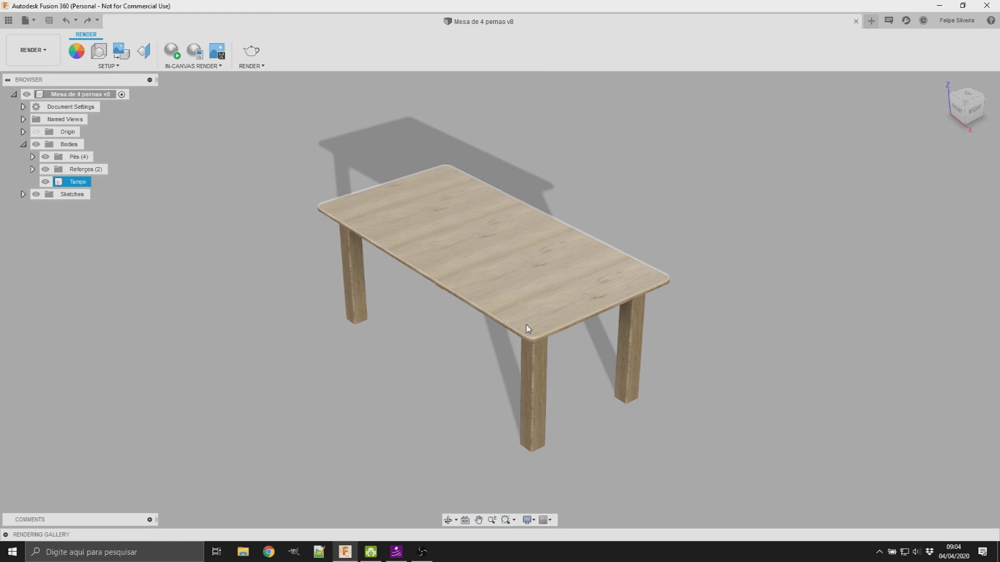
key(Escape)
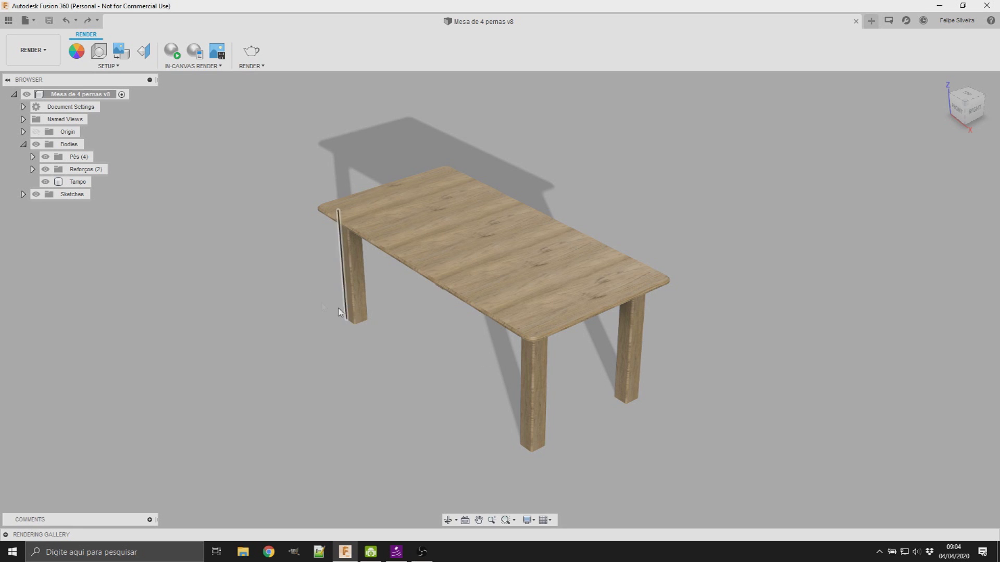
click(383, 249)
click(77, 51)
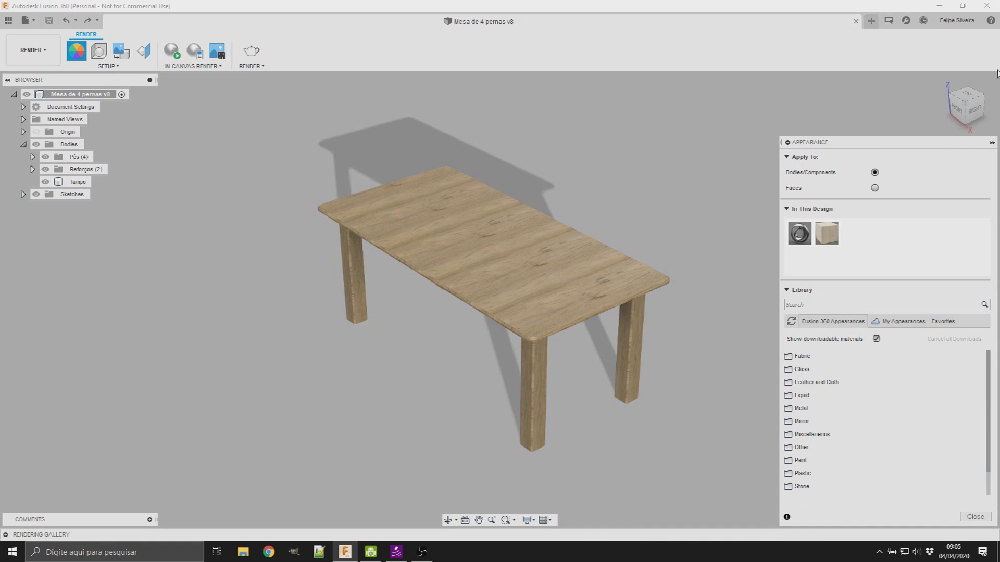
Turn the view to the table's underside and expand the Wood > Wood (Solid) library folders.
click(967, 123)
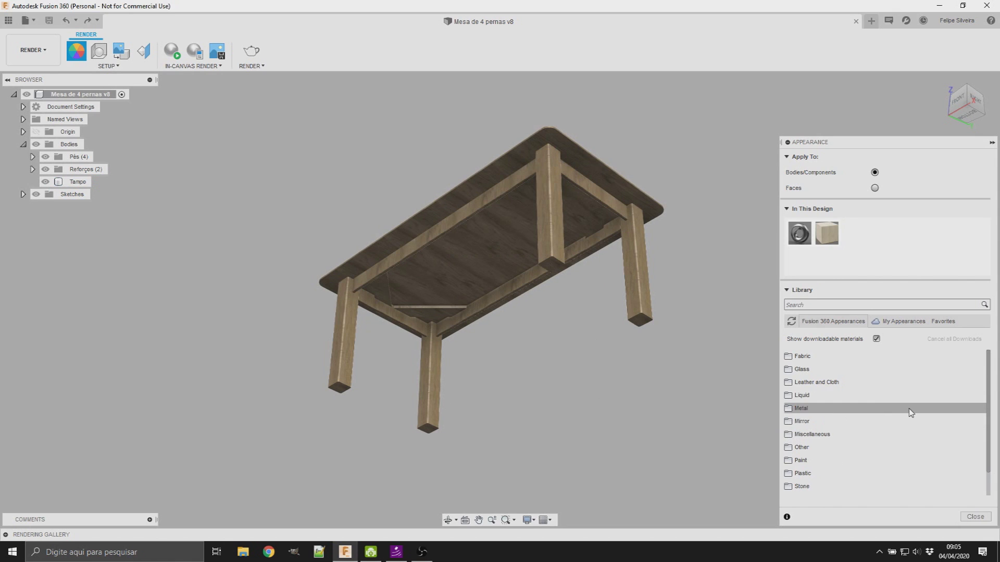
scroll(855, 396, down, 2)
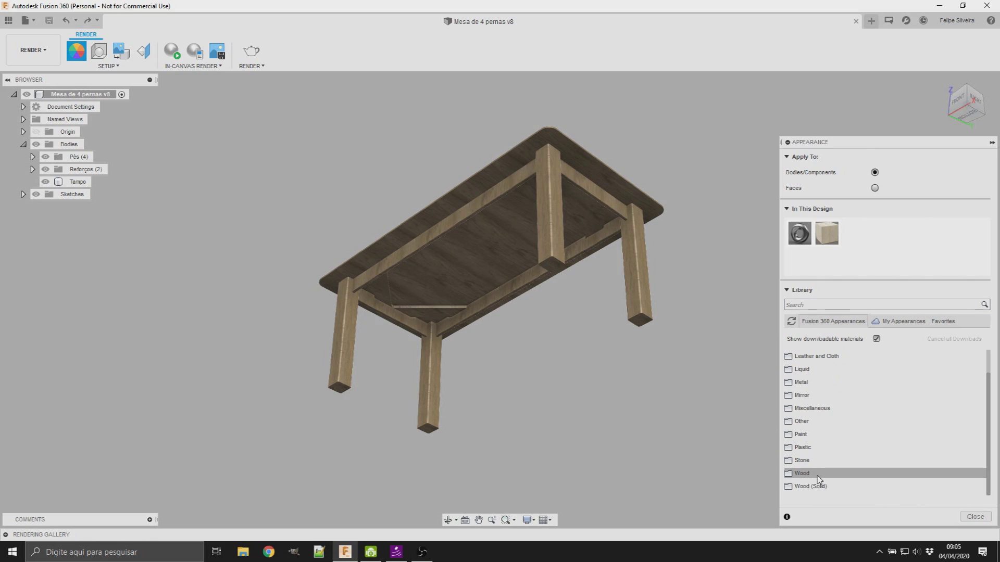
scroll(833, 427, up, 2)
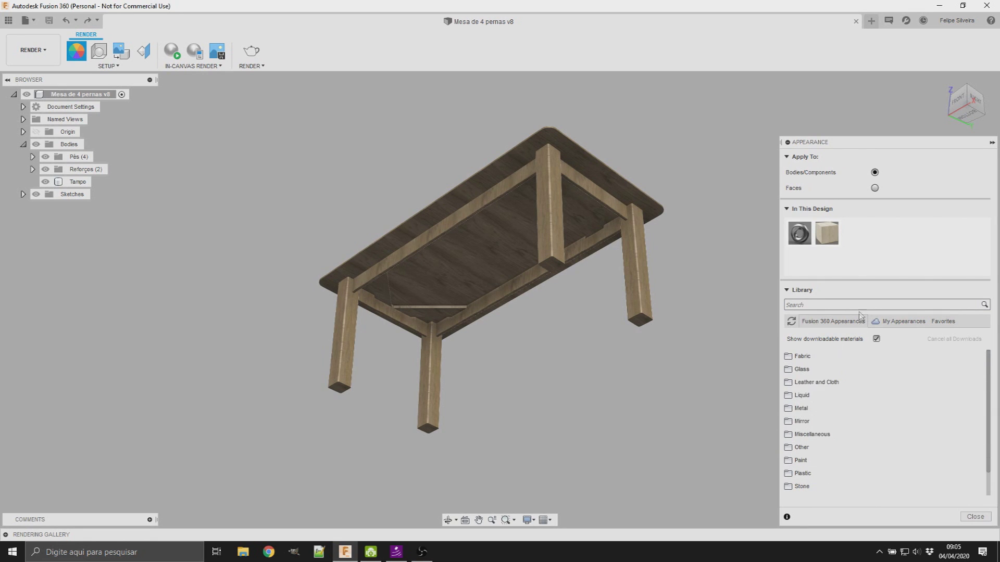
scroll(854, 433, down, 2)
click(832, 474)
scroll(833, 476, down, 5)
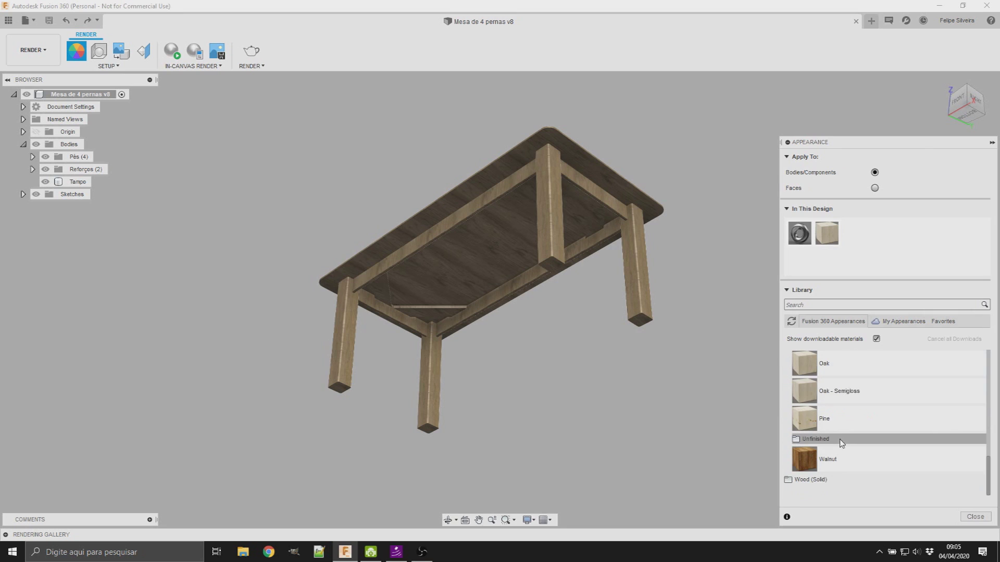
click(804, 480)
scroll(854, 469, down, 2)
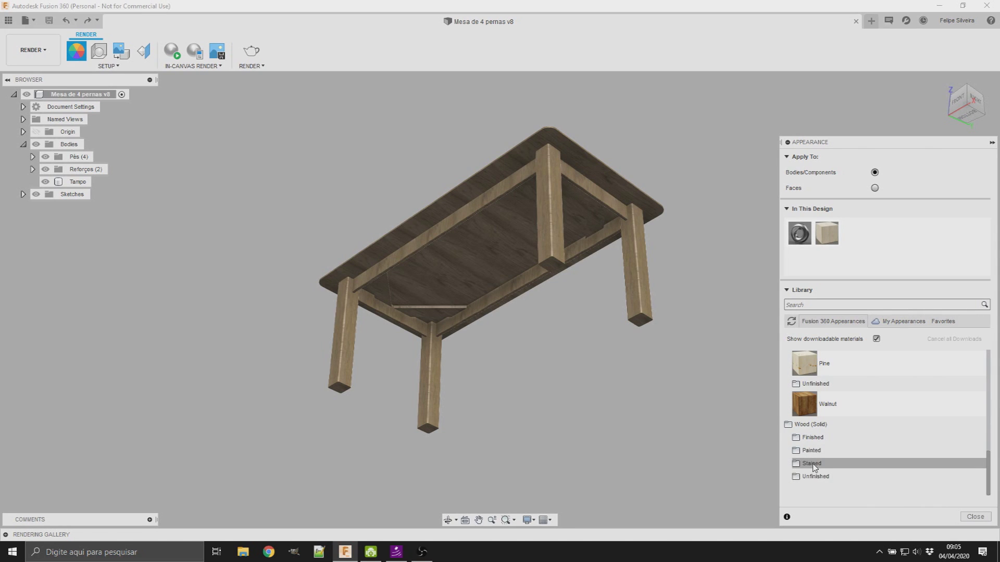
Browse the Stained finished woods and download 3D Cherry - Stained light semigloss.
click(821, 465)
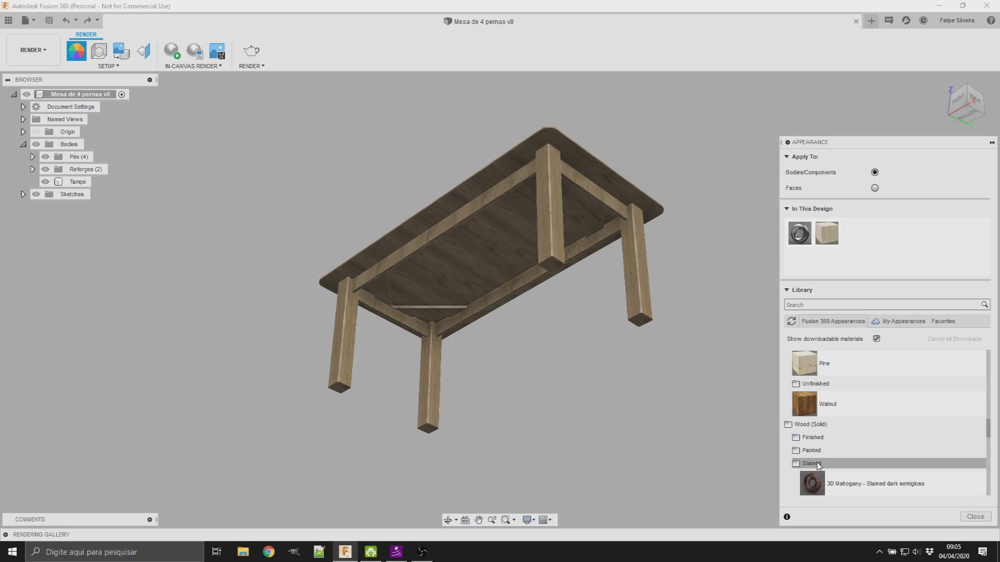
click(821, 437)
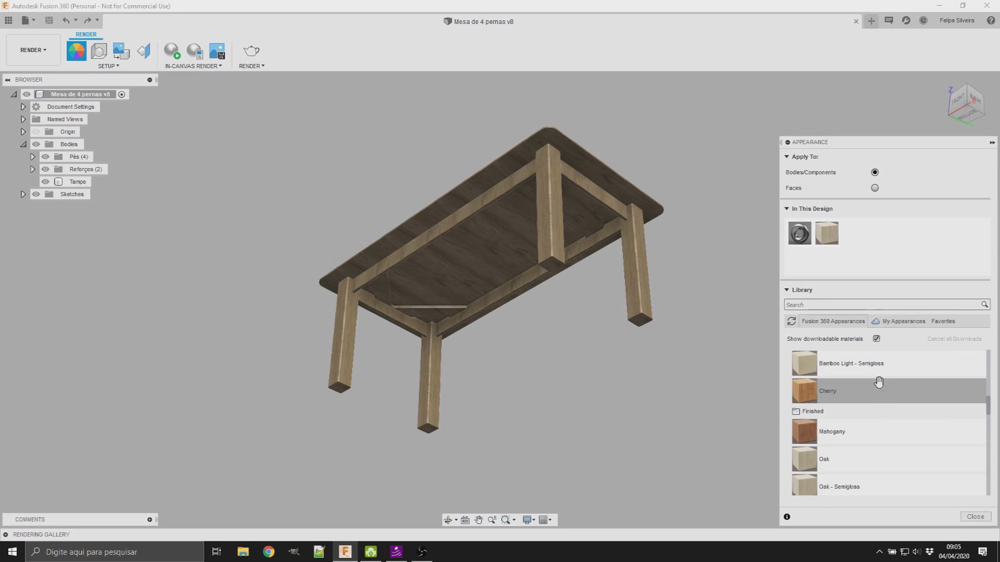
scroll(880, 386, down, 5)
scroll(880, 384, down, 3)
scroll(926, 419, up, 1)
scroll(927, 420, down, 1)
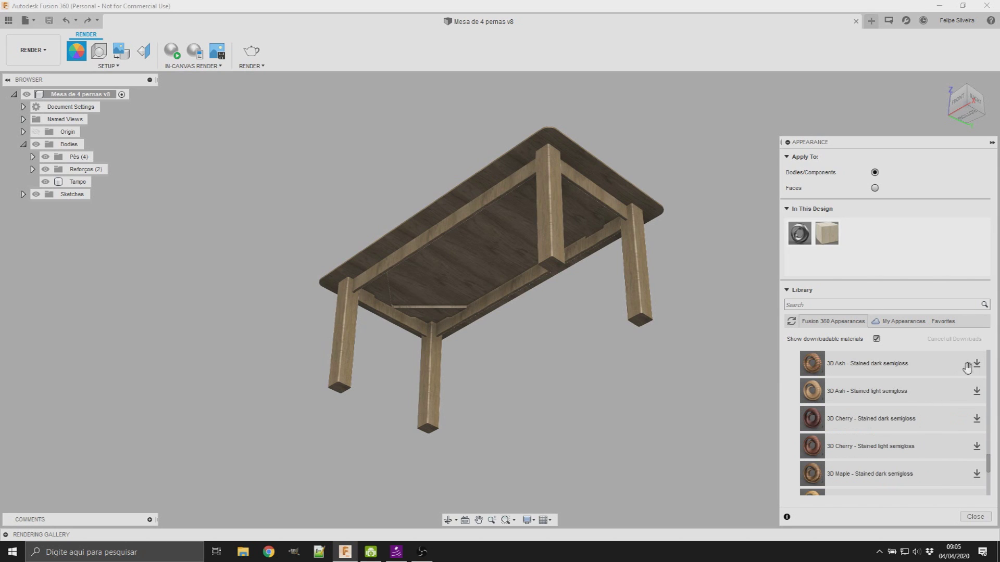
scroll(956, 370, up, 1)
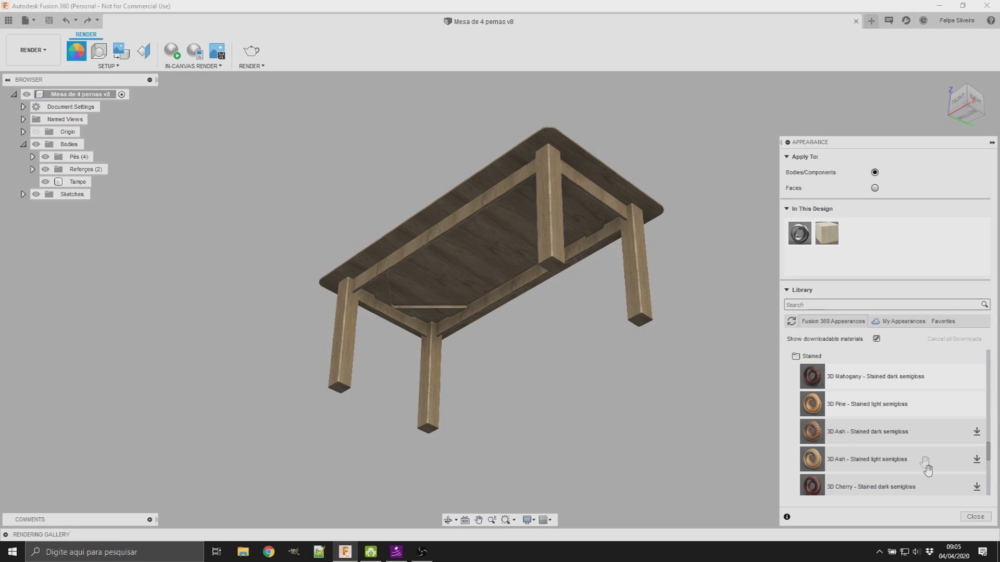
click(875, 401)
click(938, 414)
scroll(903, 436, down, 5)
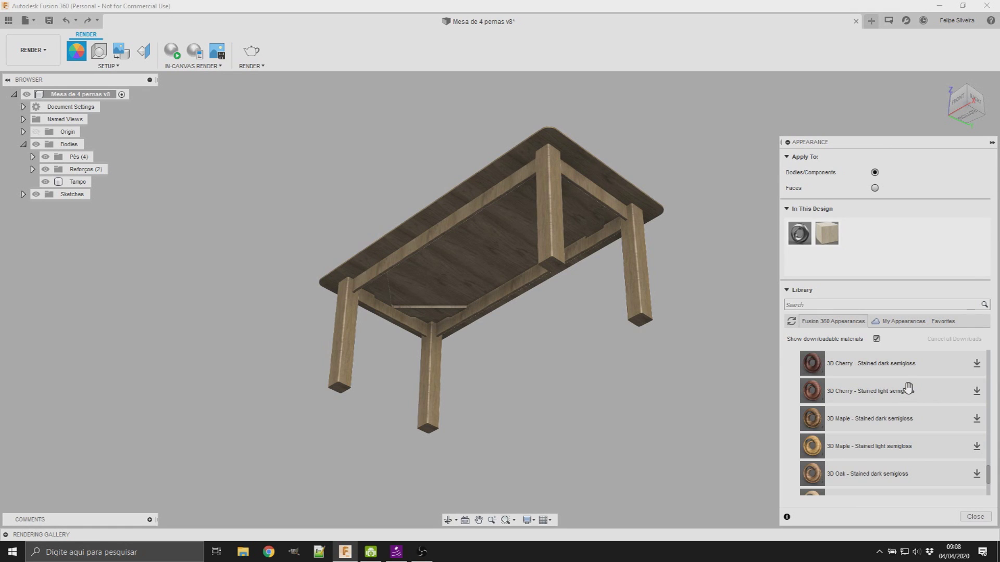
click(977, 391)
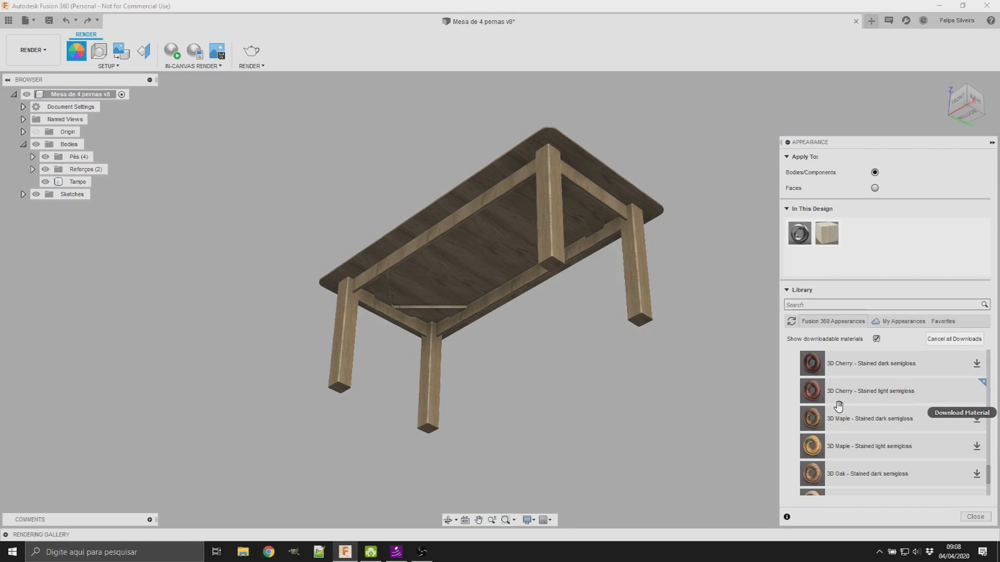
Apply the 3D Cherry - Stained light semigloss appearance to all four legs.
click(869, 394)
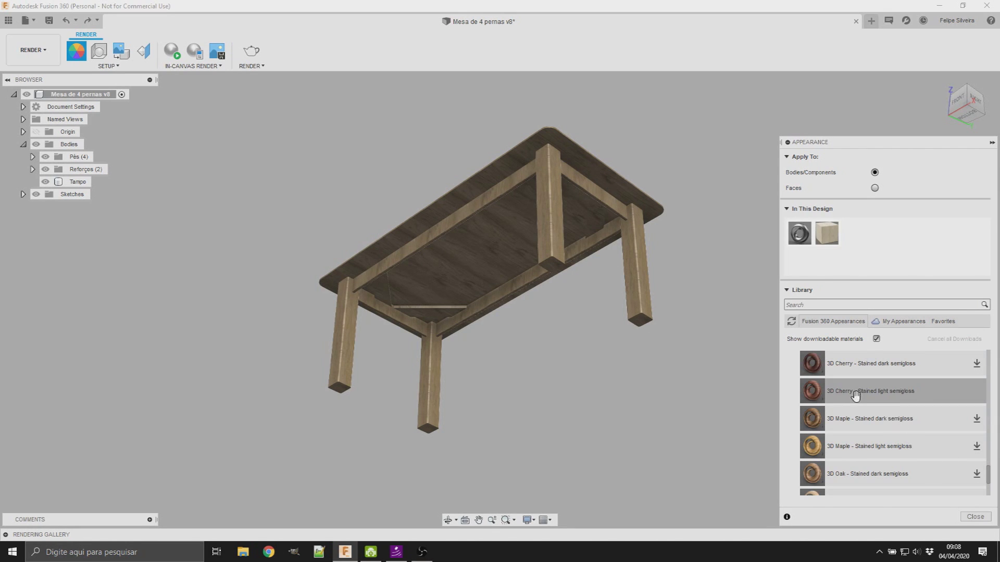
mouse_move(872, 396)
mouse_down()
mouse_move(423, 406)
mouse_move(343, 358)
mouse_up()
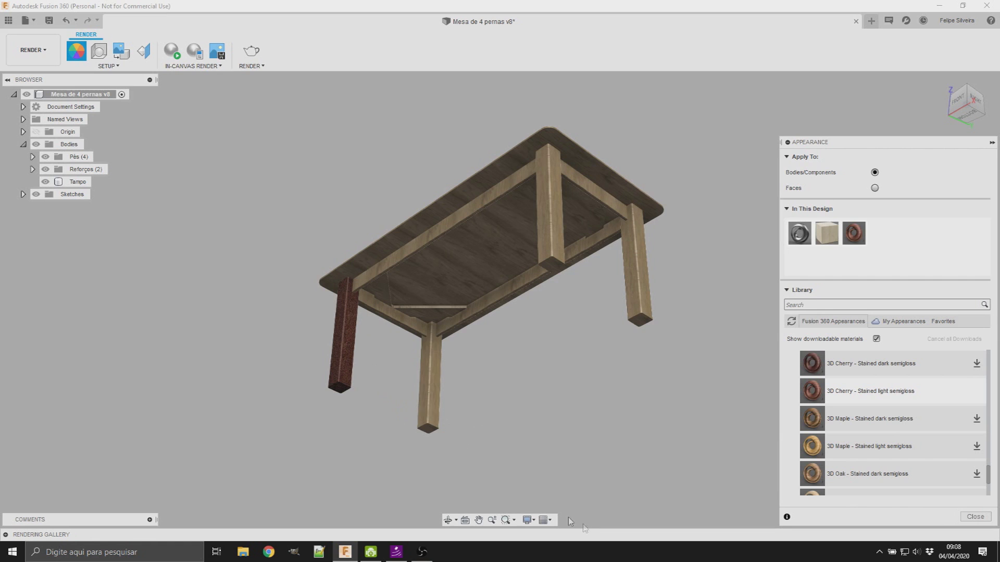
scroll(336, 401, up, 4)
scroll(375, 396, up, 2)
scroll(396, 409, down, 2)
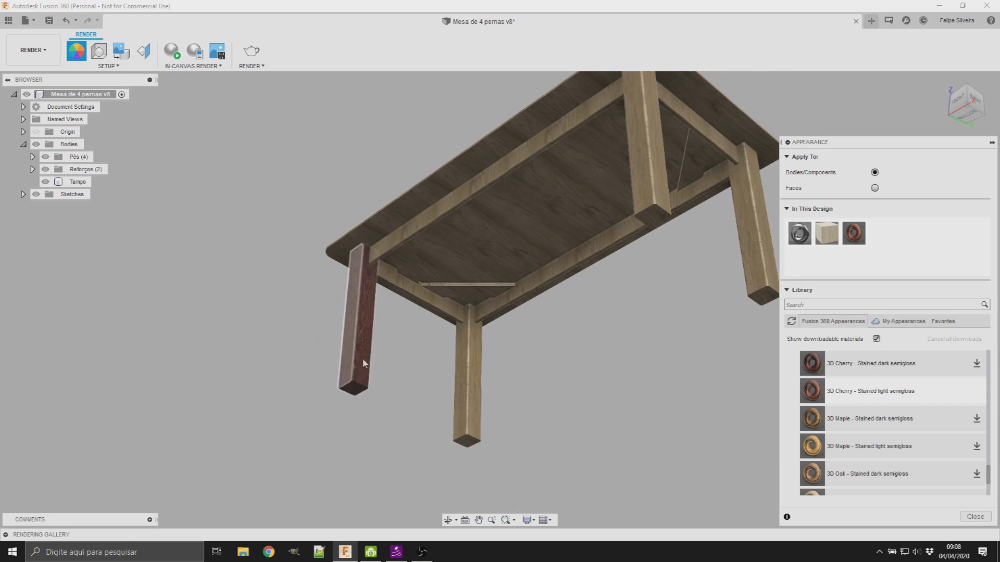
drag(853, 234, 469, 392)
drag(849, 242, 654, 202)
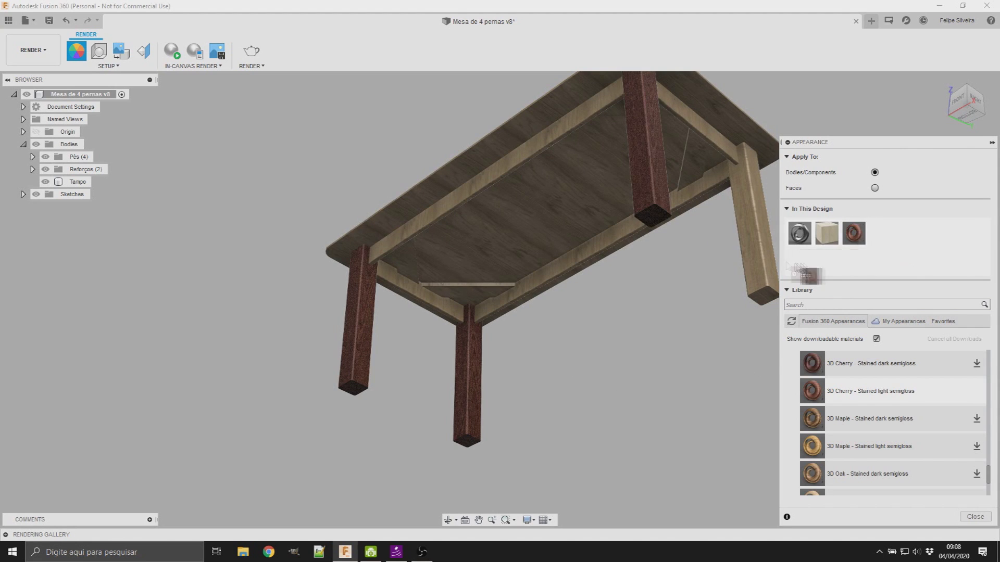
drag(854, 234, 748, 209)
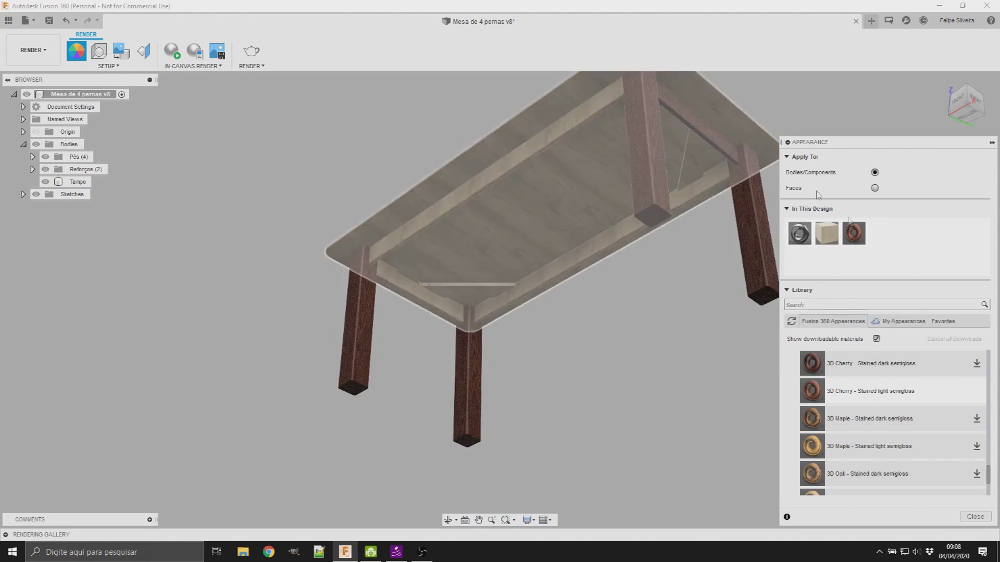
Apply the cherry appearance to the side rails and tabletop, then return to the home view.
drag(853, 234, 571, 134)
shift+middle_drag(621, 267, 614, 338)
drag(853, 234, 654, 270)
mouse_move(568, 510)
shift+middle_down()
mouse_move(547, 447)
mouse_move(879, 255)
shift+middle_up()
click(945, 83)
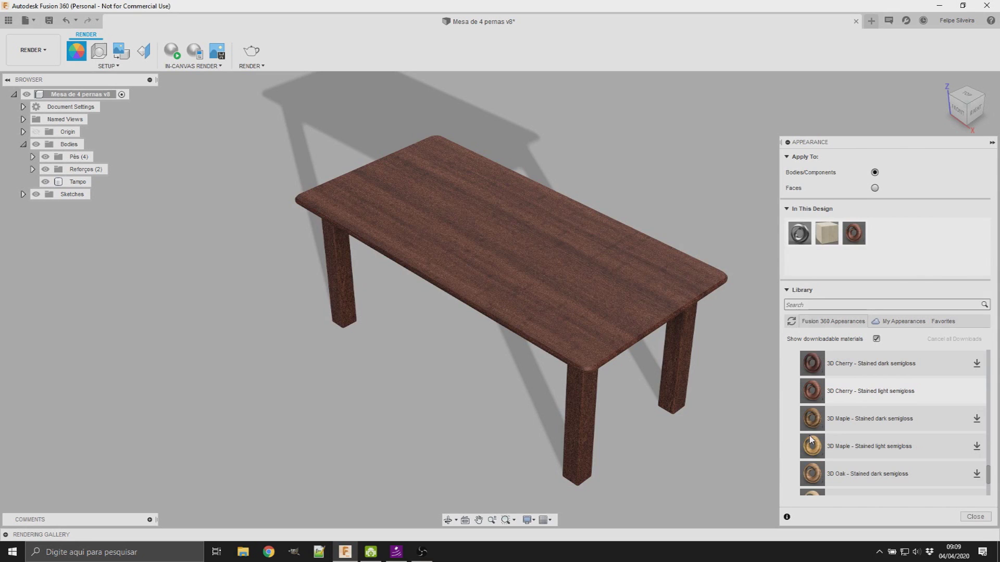
click(975, 519)
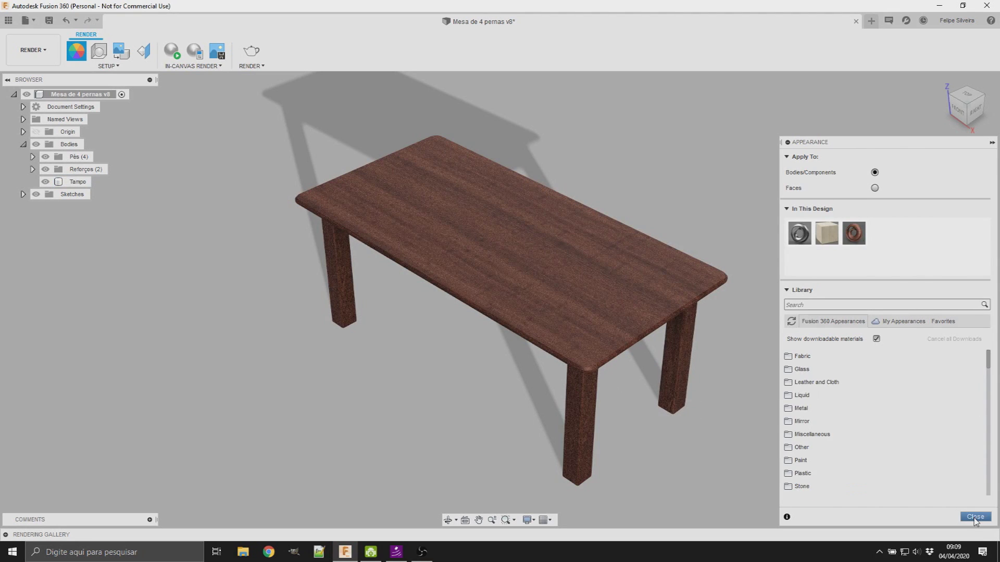
click(975, 518)
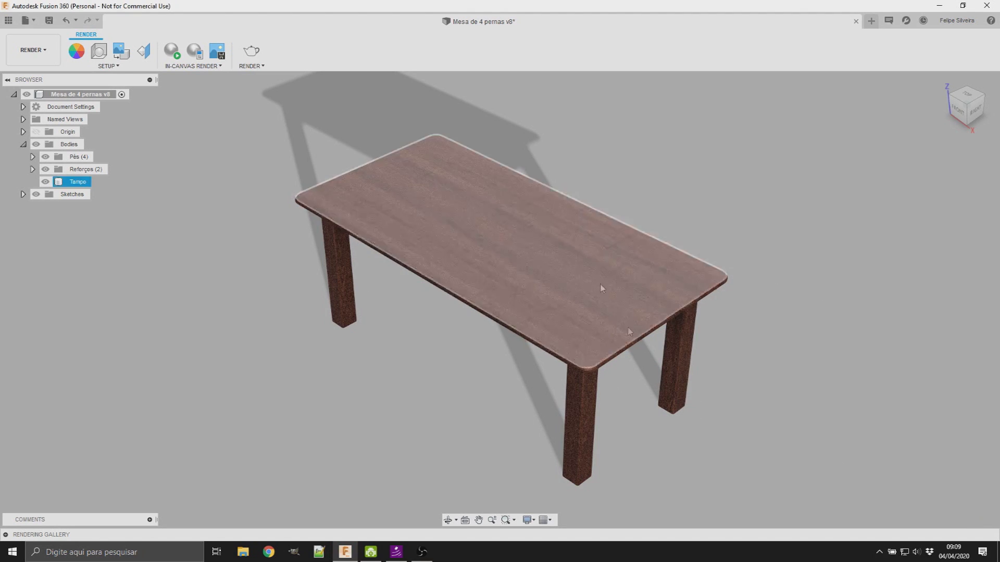
mouse_move(967, 108)
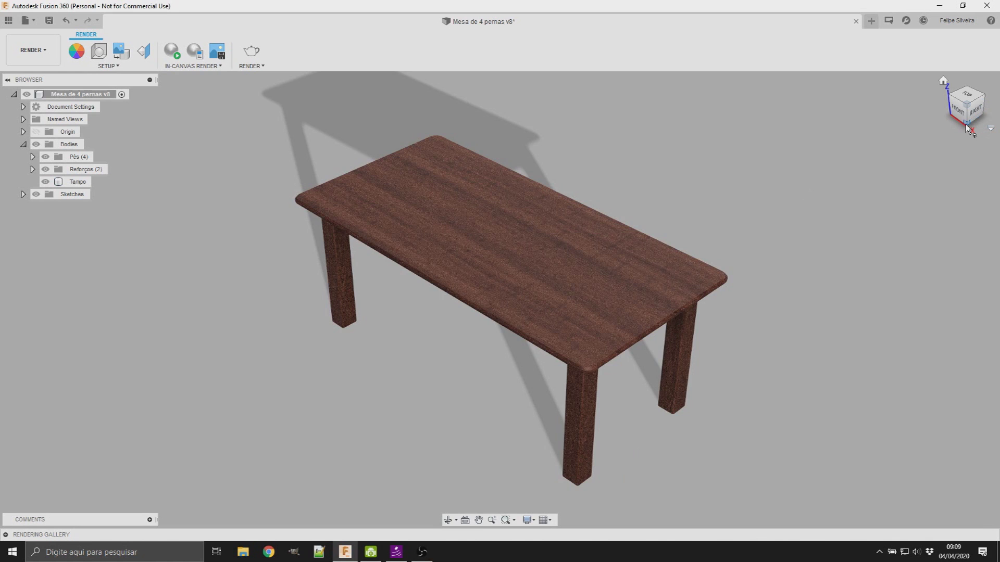
click(966, 125)
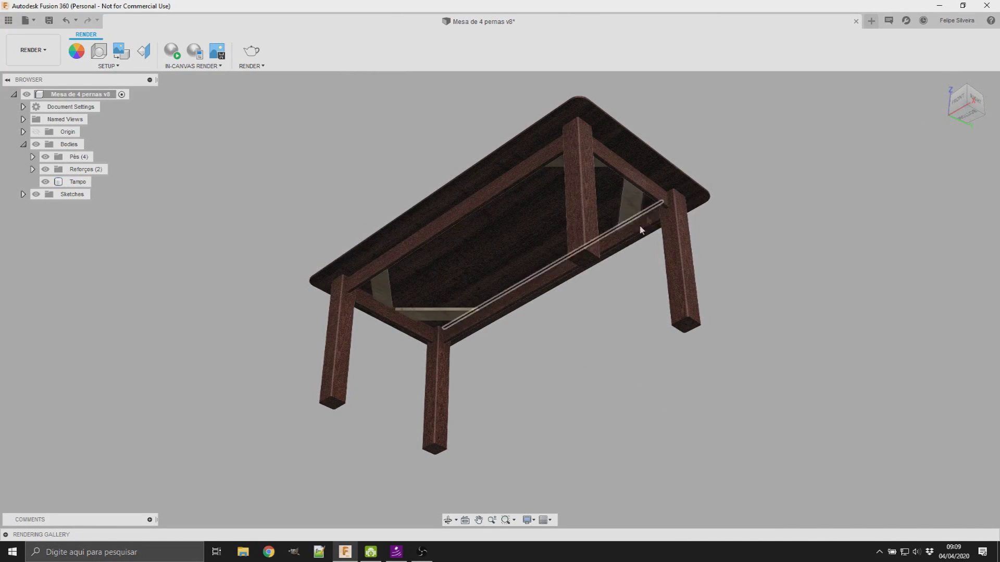
click(943, 81)
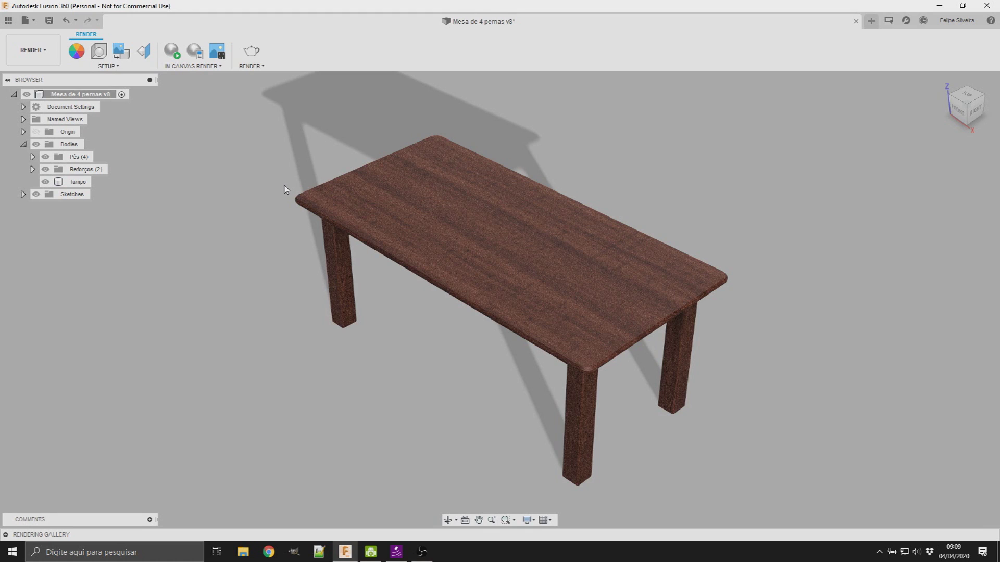
In Scene Settings, keep the Perspective camera and browse the Environment Library.
click(99, 51)
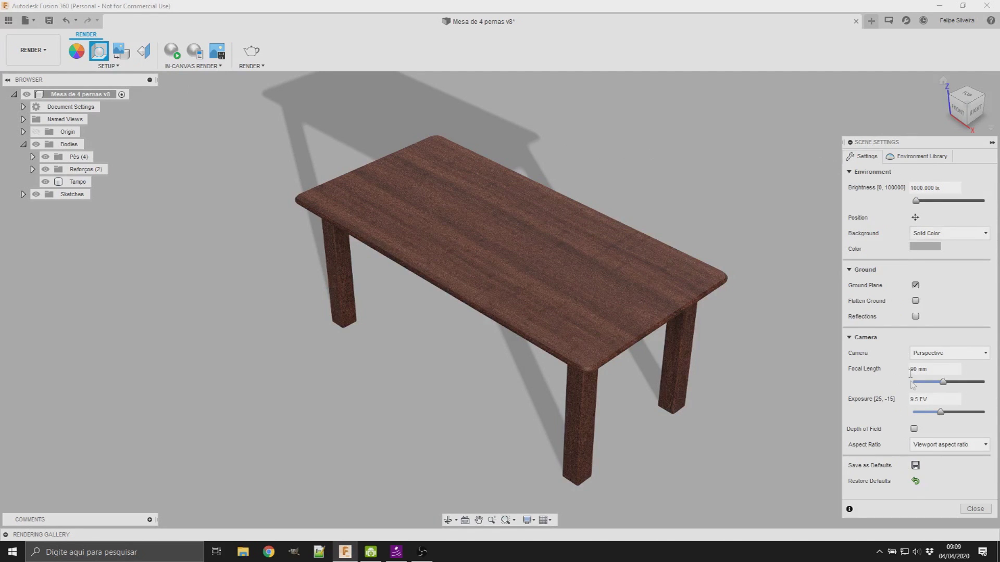
click(982, 358)
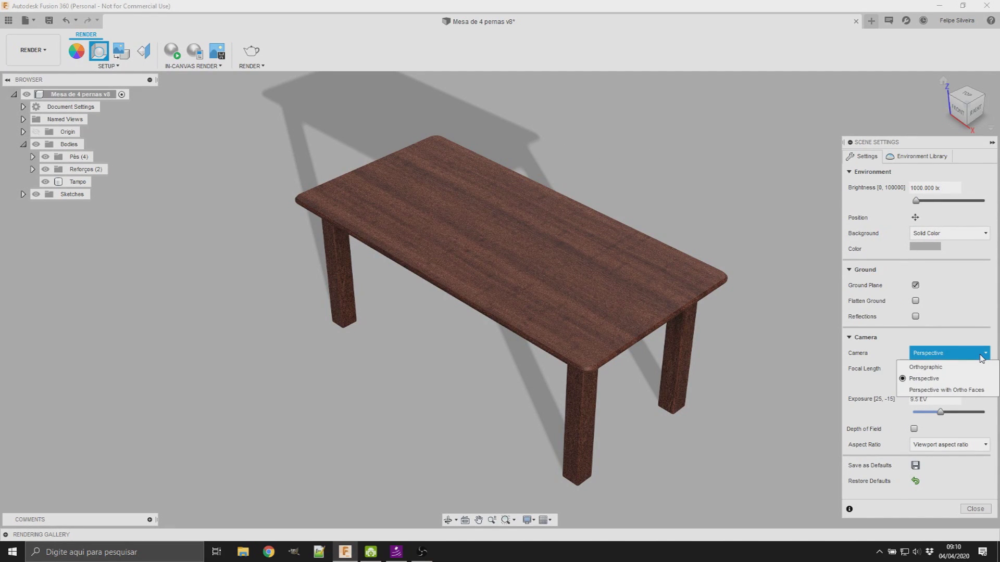
click(982, 358)
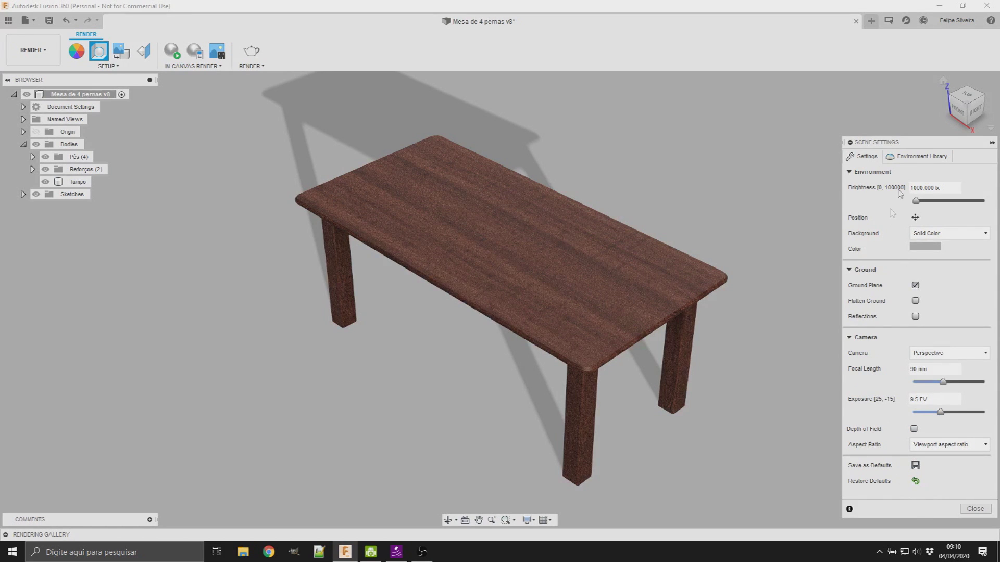
click(908, 158)
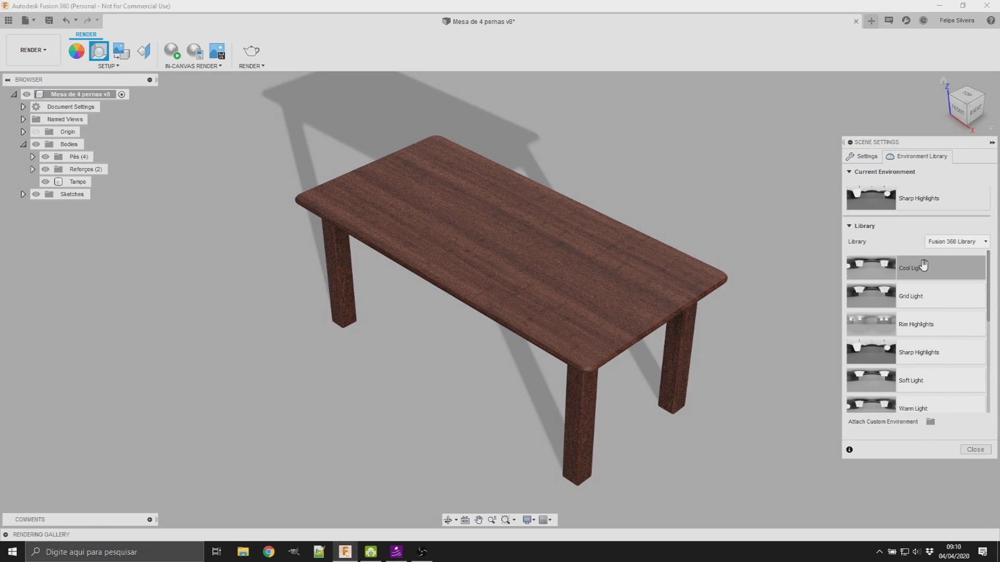
Try the Cool Light environment, then download and apply the Snow Field environment.
mouse_move(909, 265)
mouse_down()
mouse_move(746, 258)
mouse_move(723, 227)
mouse_up()
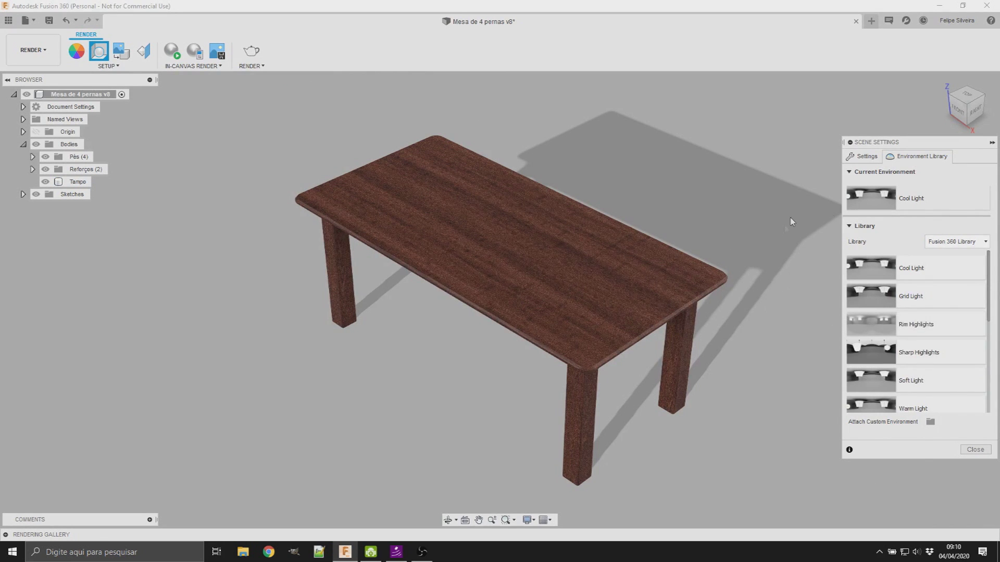
scroll(902, 363, down, 2)
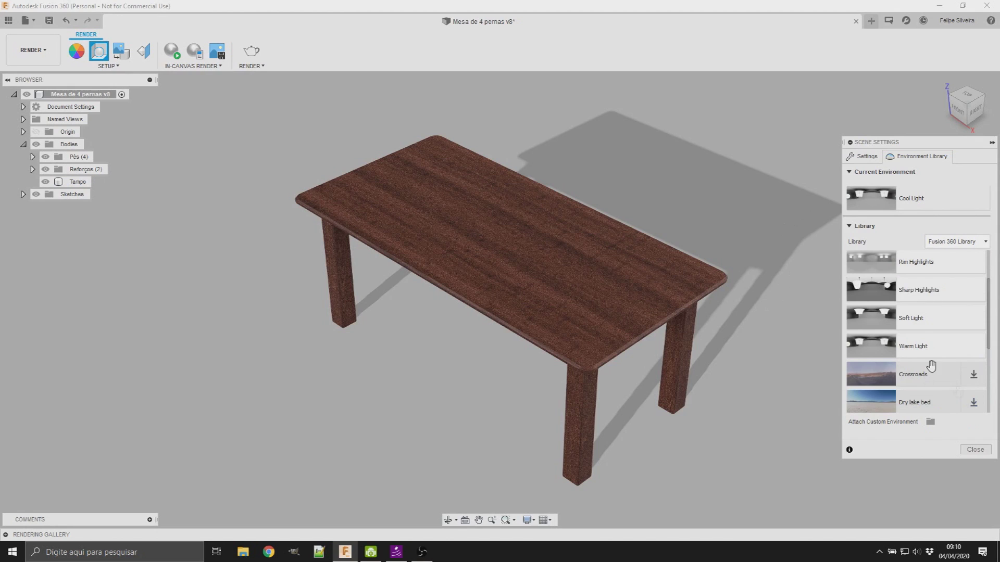
scroll(927, 364, down, 2)
scroll(927, 342, down, 2)
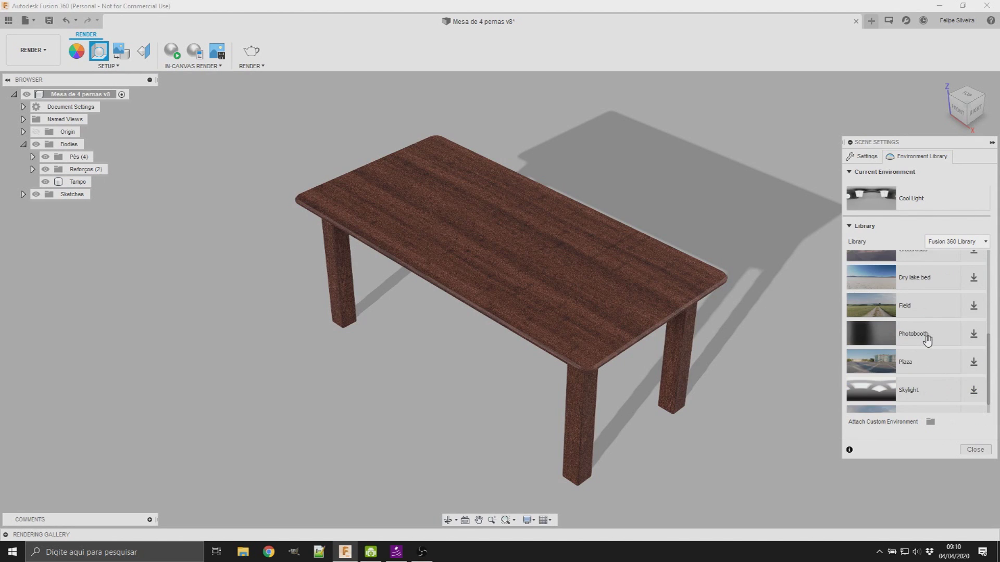
scroll(928, 339, down, 1)
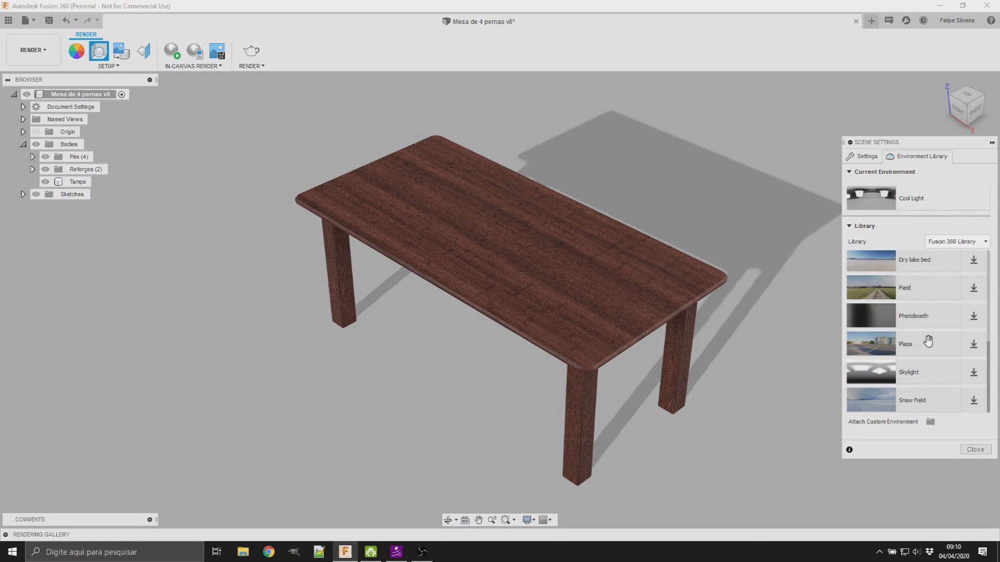
click(974, 404)
drag(959, 413, 746, 282)
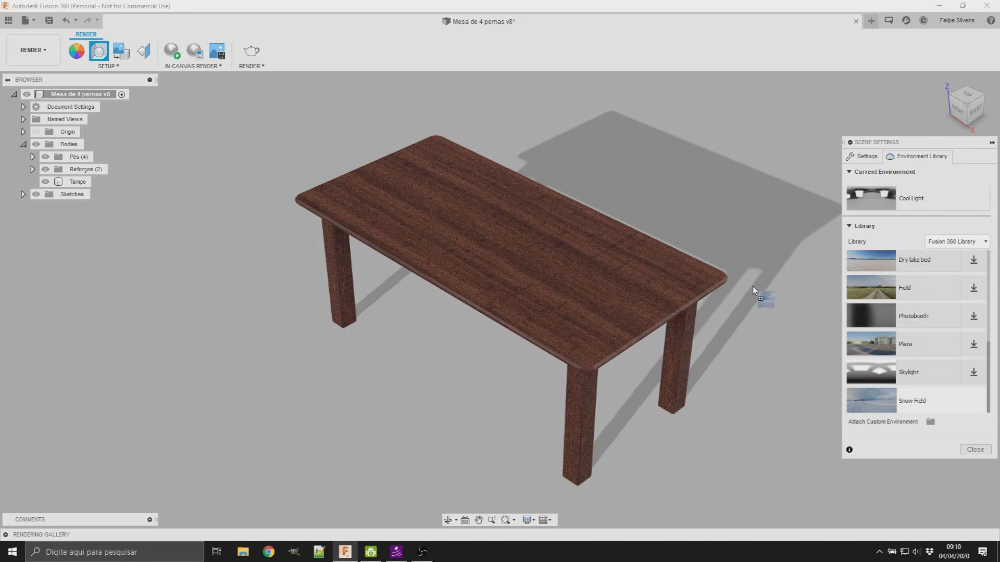
drag(753, 290, 720, 274)
Apply the Soft Light environment and orbit and pan to inspect the table.
shift+middle_drag(644, 266, 643, 429)
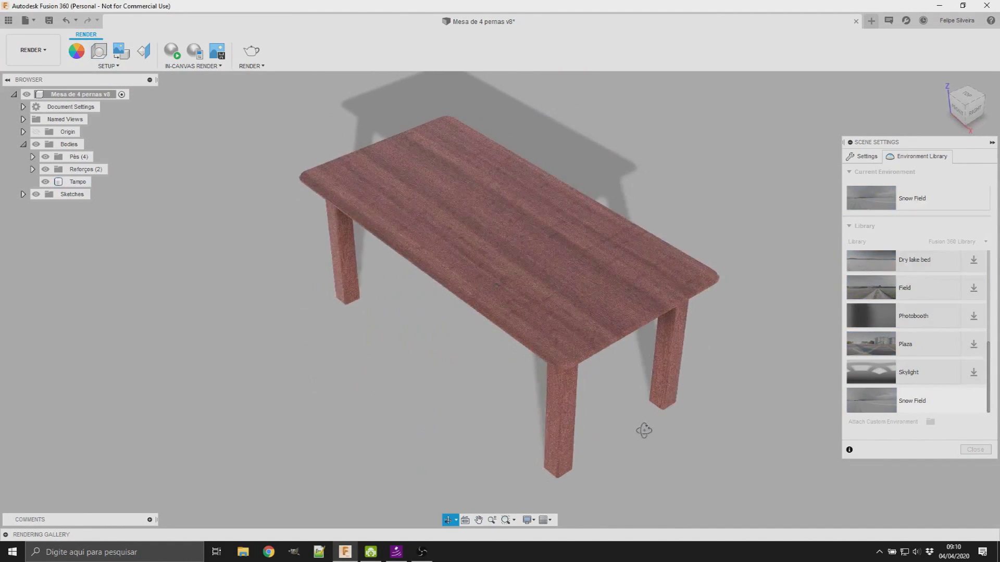
scroll(917, 333, down, 5)
drag(916, 363, 688, 370)
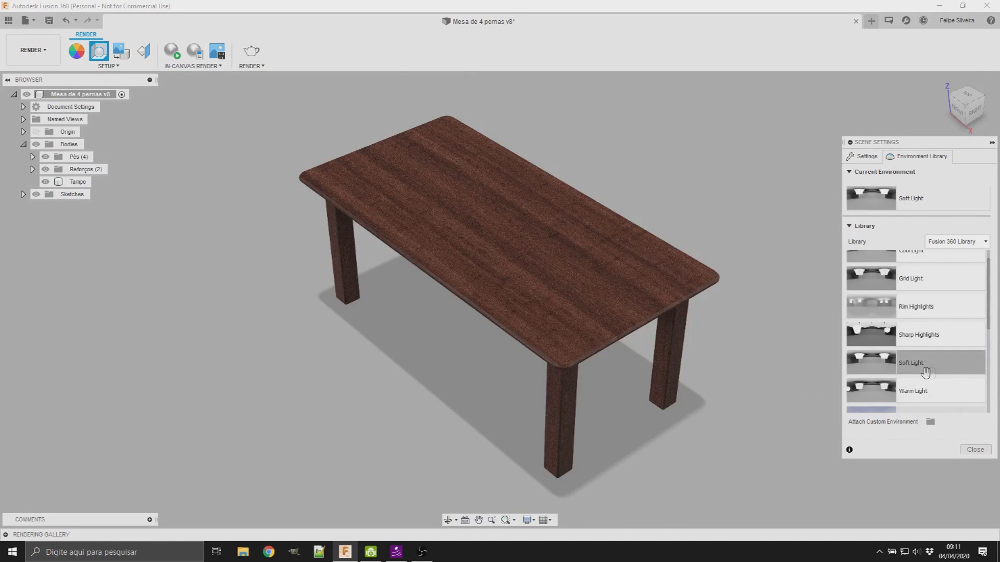
mouse_move(609, 415)
shift+middle_down()
mouse_move(596, 388)
mouse_move(604, 399)
shift+middle_up()
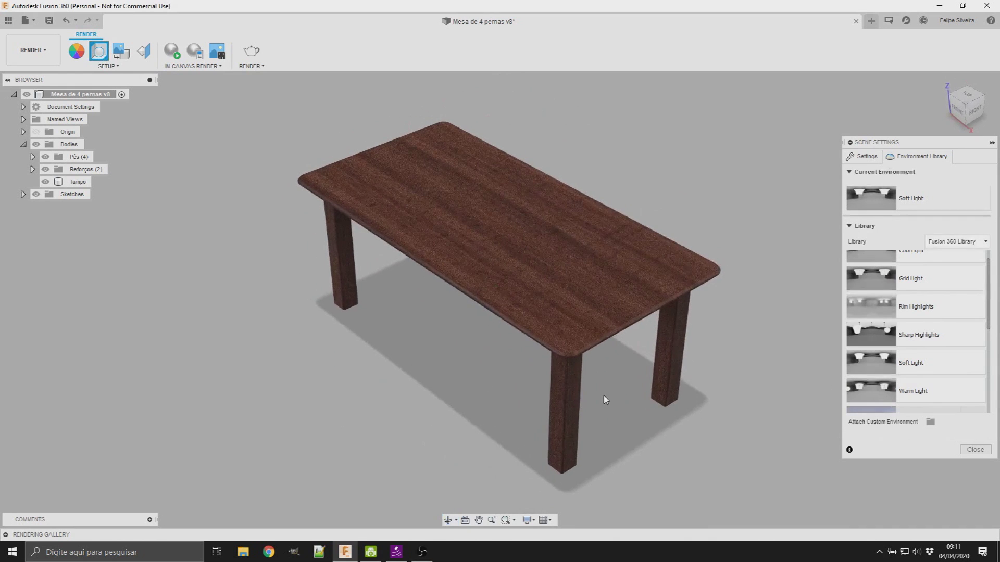
click(600, 337)
click(470, 179)
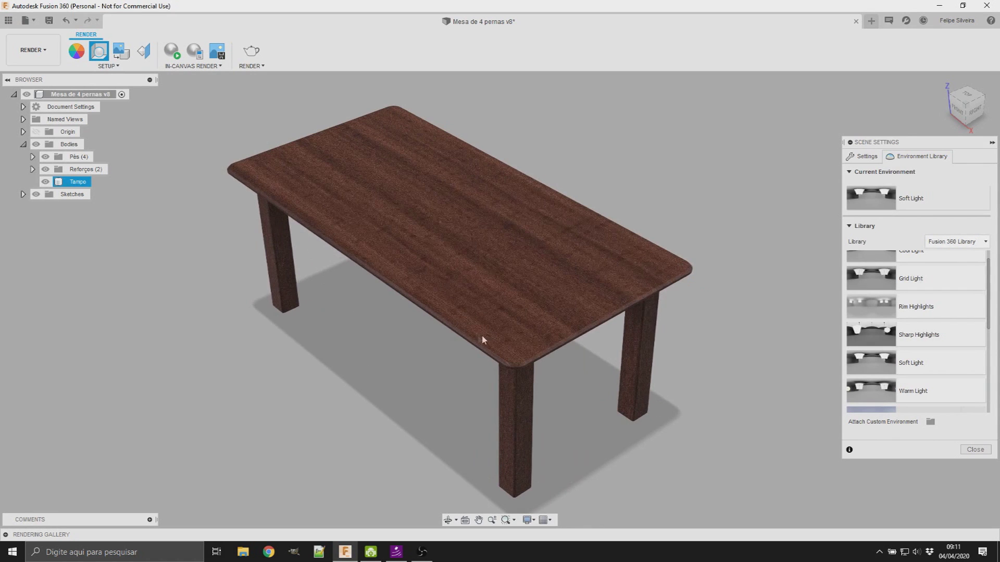
middle_drag(491, 337, 511, 325)
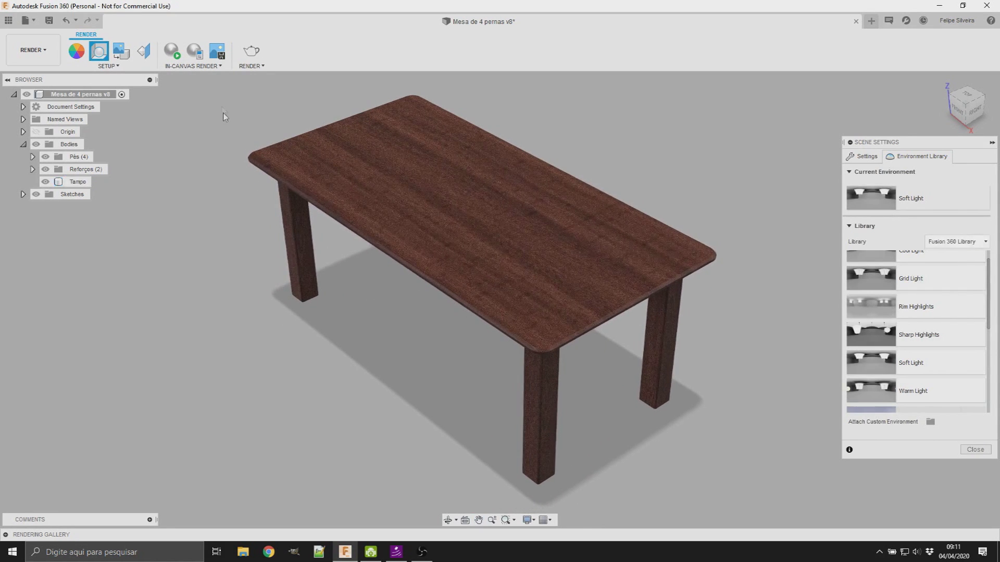
click(252, 51)
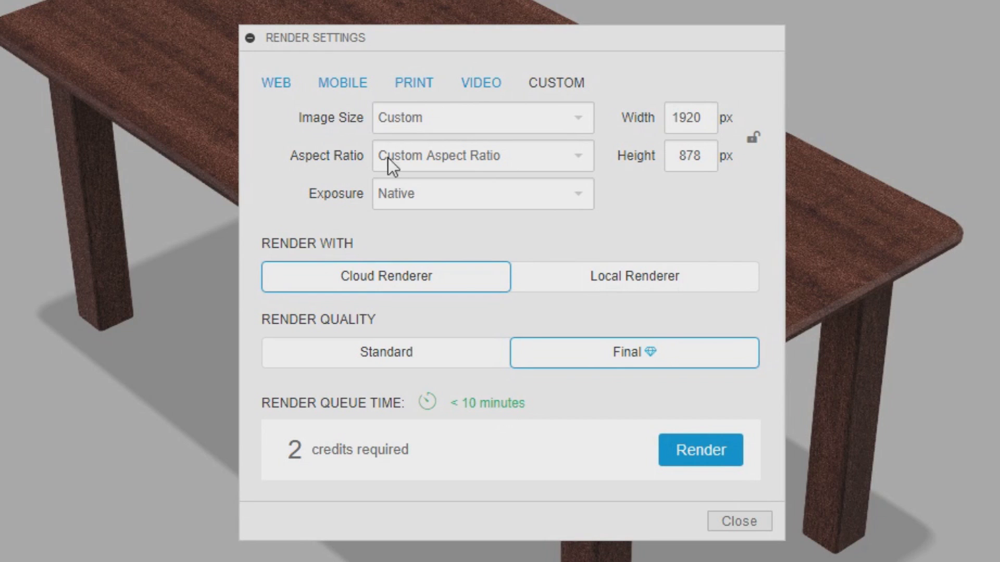
Render locally at the Mobile 1334 × 750 size with advanced quality set to 75.
click(347, 83)
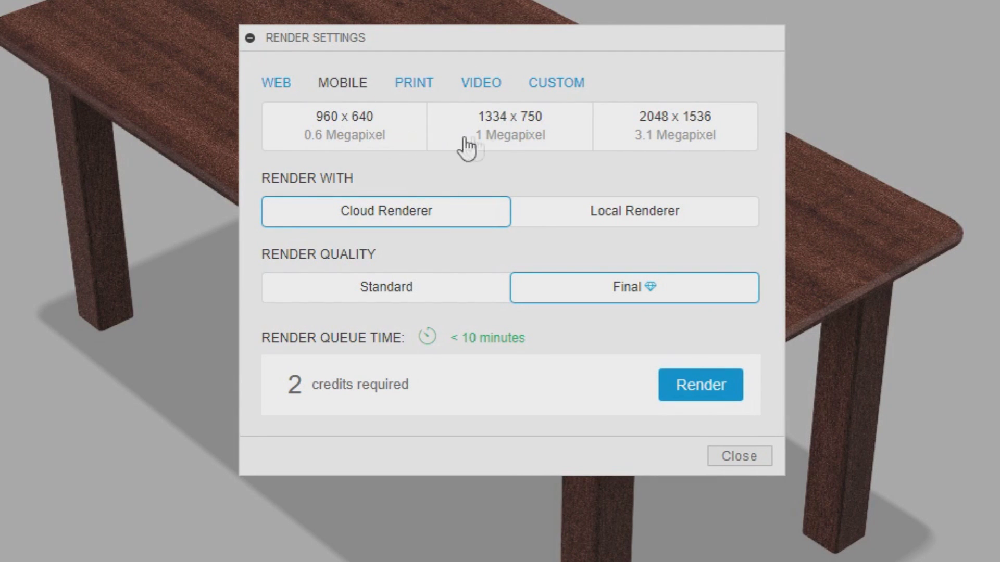
click(501, 144)
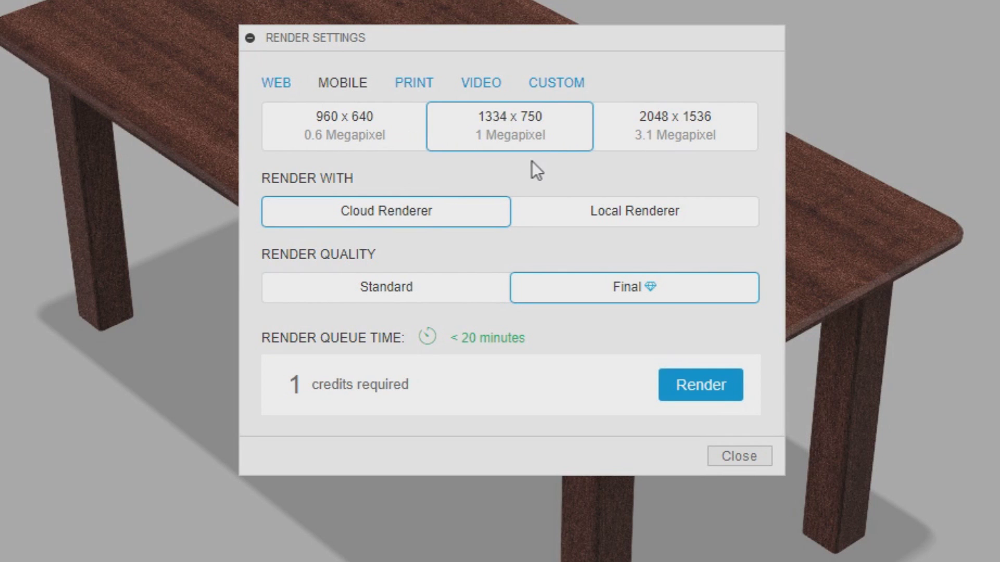
click(648, 223)
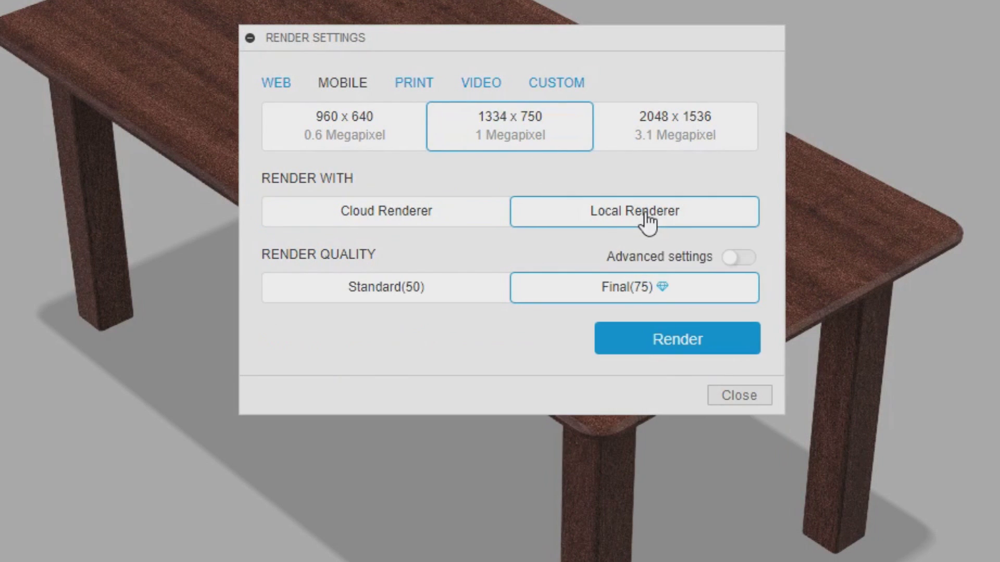
click(739, 263)
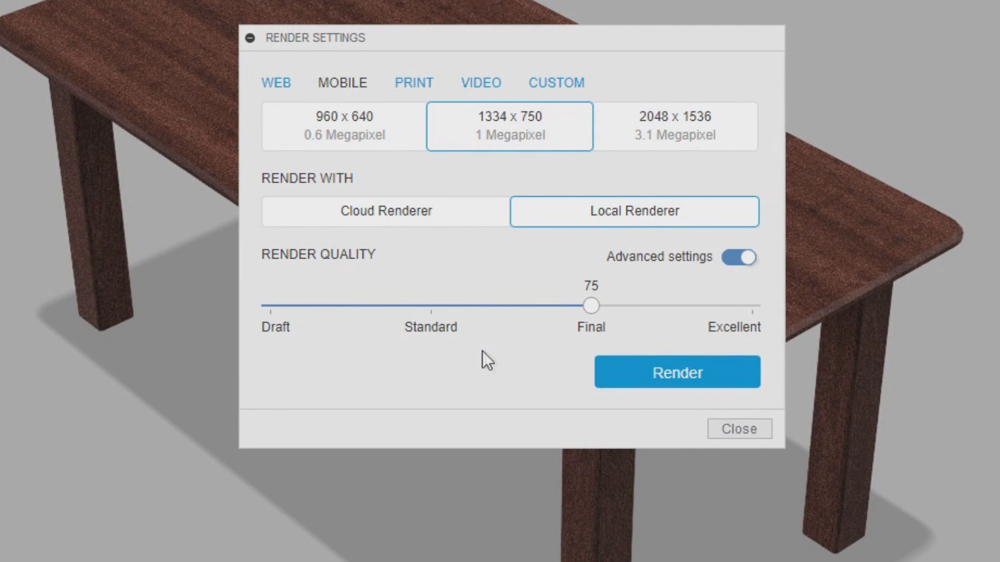
mouse_move(592, 310)
mouse_down()
mouse_move(416, 319)
mouse_move(330, 339)
mouse_move(264, 320)
mouse_move(595, 336)
mouse_move(751, 313)
mouse_up()
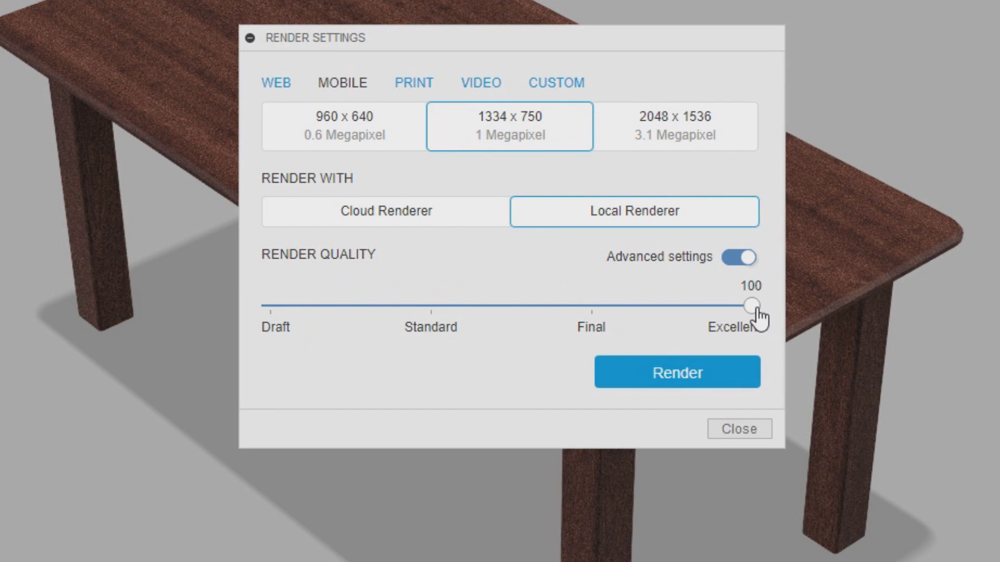
mouse_move(756, 316)
mouse_down()
mouse_move(326, 359)
mouse_move(225, 358)
mouse_up()
mouse_move(271, 312)
mouse_down()
mouse_move(427, 301)
mouse_move(595, 324)
mouse_up()
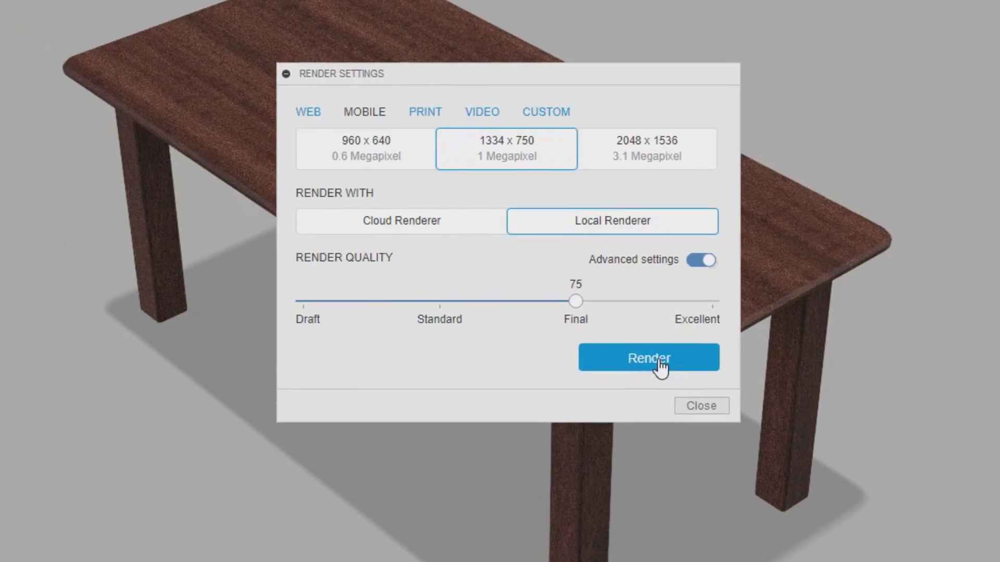
click(661, 371)
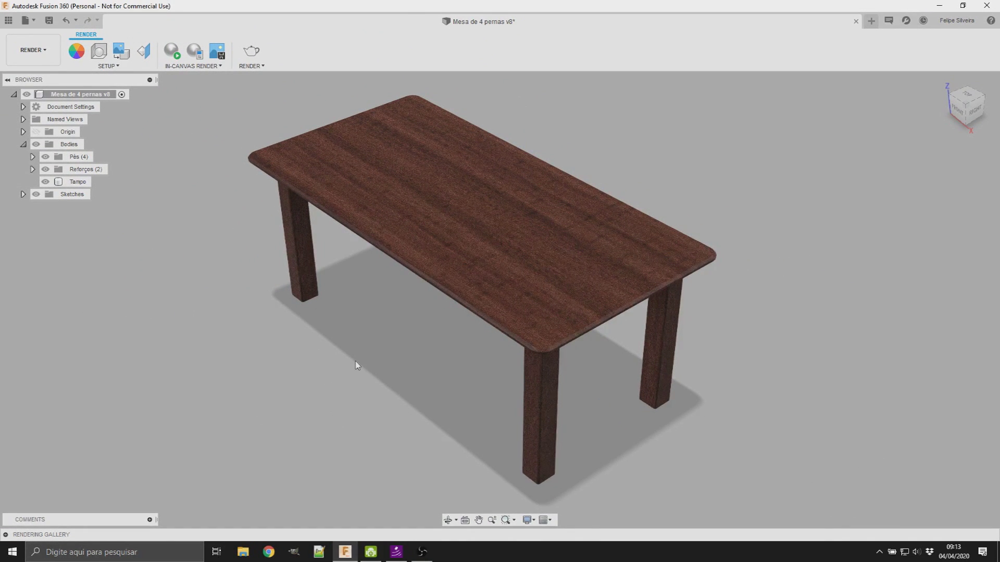
Expand the Rendering Gallery and view the finished table render enlarged.
click(6, 535)
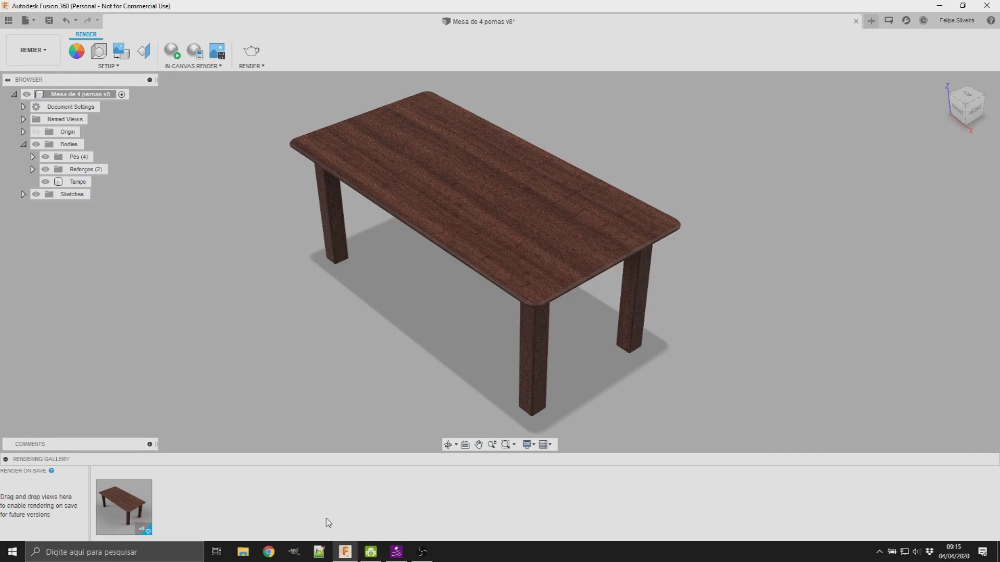
mouse_move(124, 508)
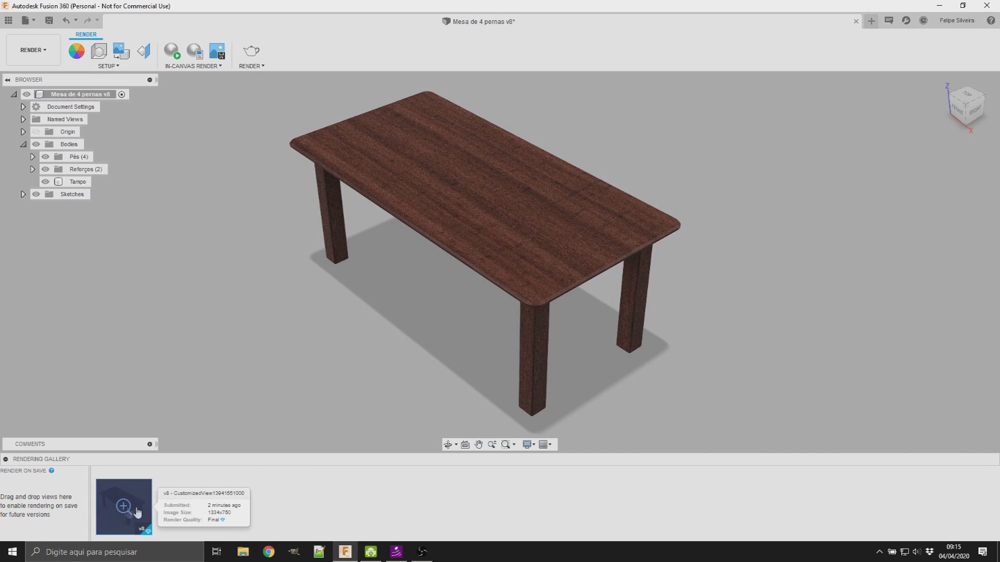
click(124, 507)
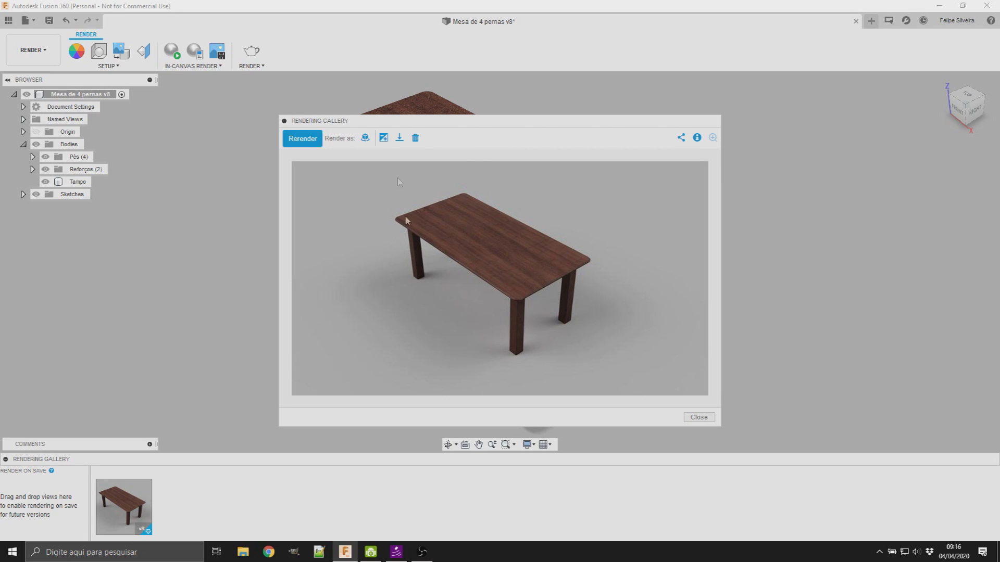
click(385, 139)
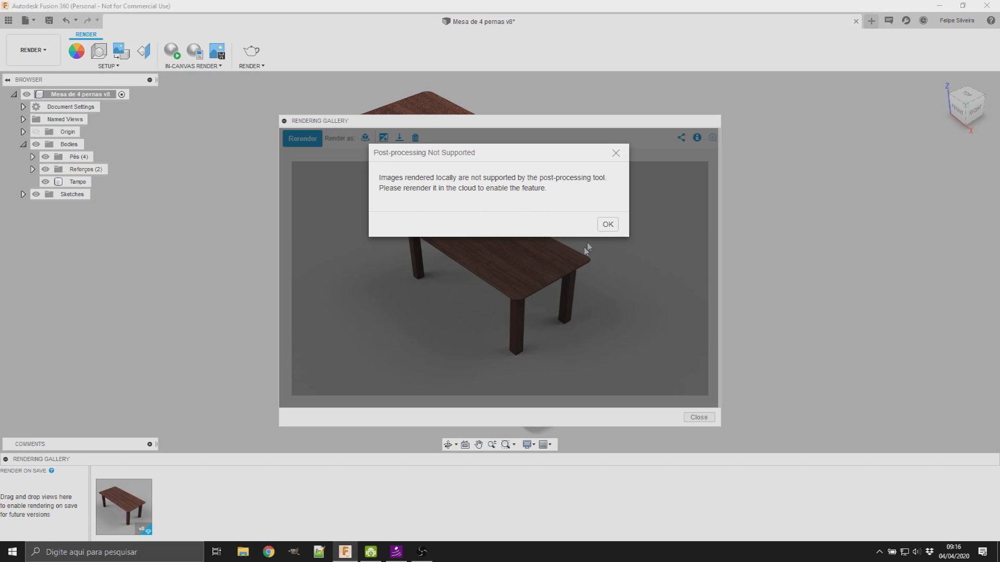
click(606, 227)
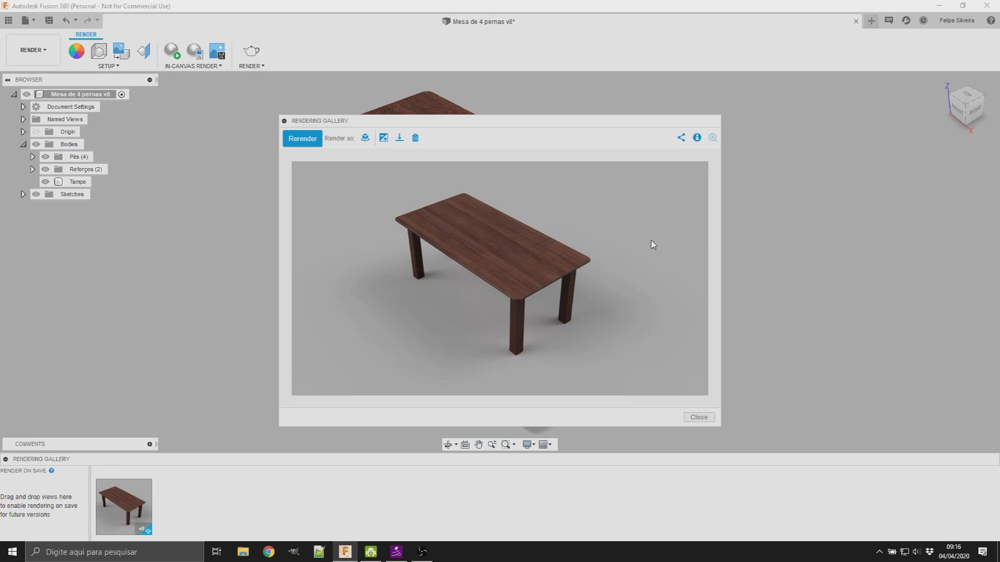
click(365, 138)
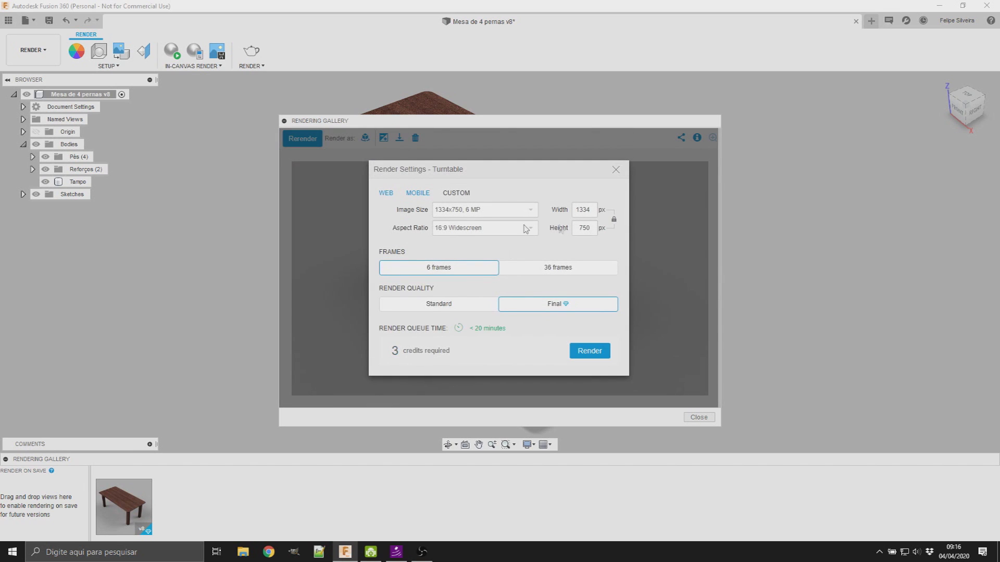
Set the turntable to 36 frames, Mobile preset and Standard quality, then close without rendering.
click(530, 272)
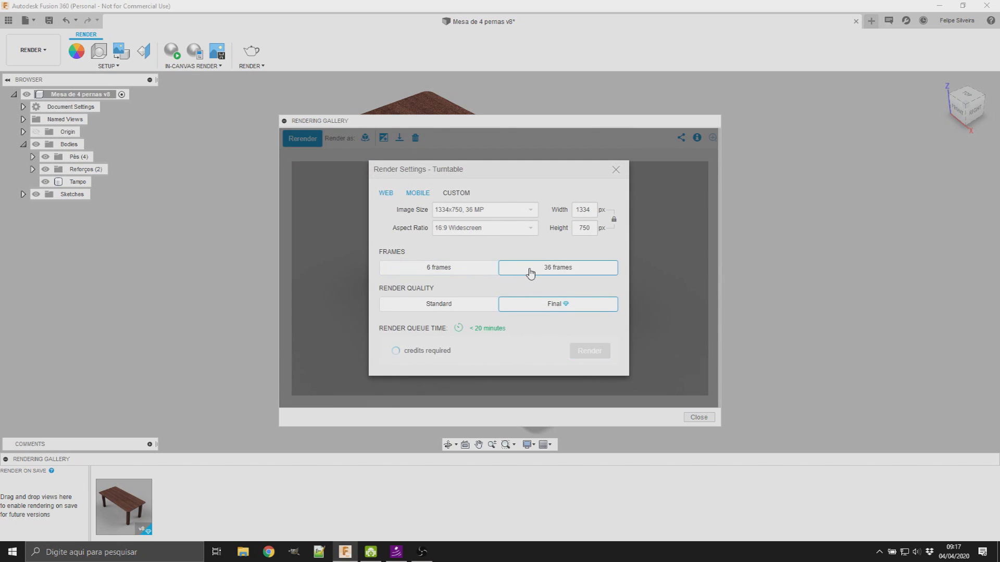
click(417, 193)
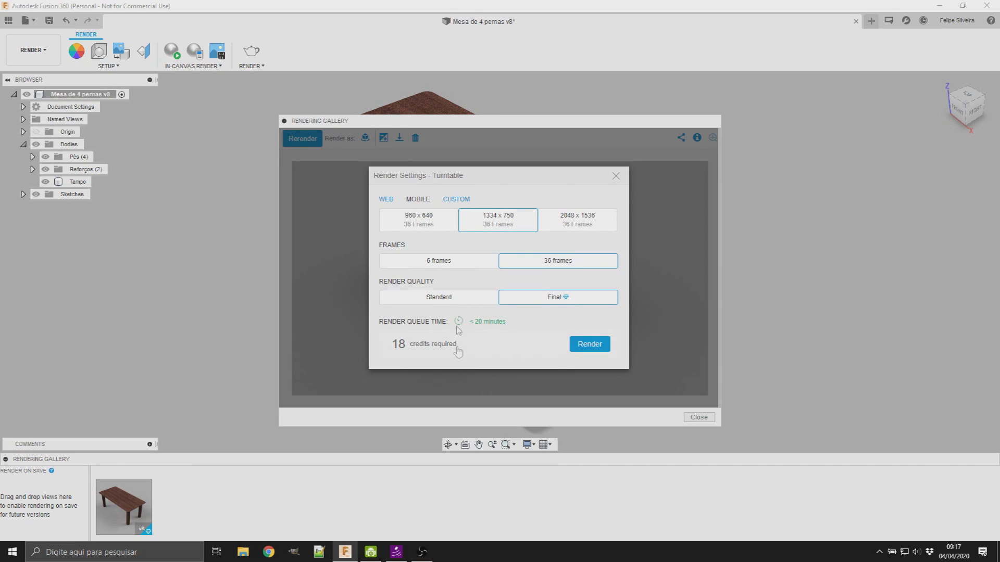
click(437, 300)
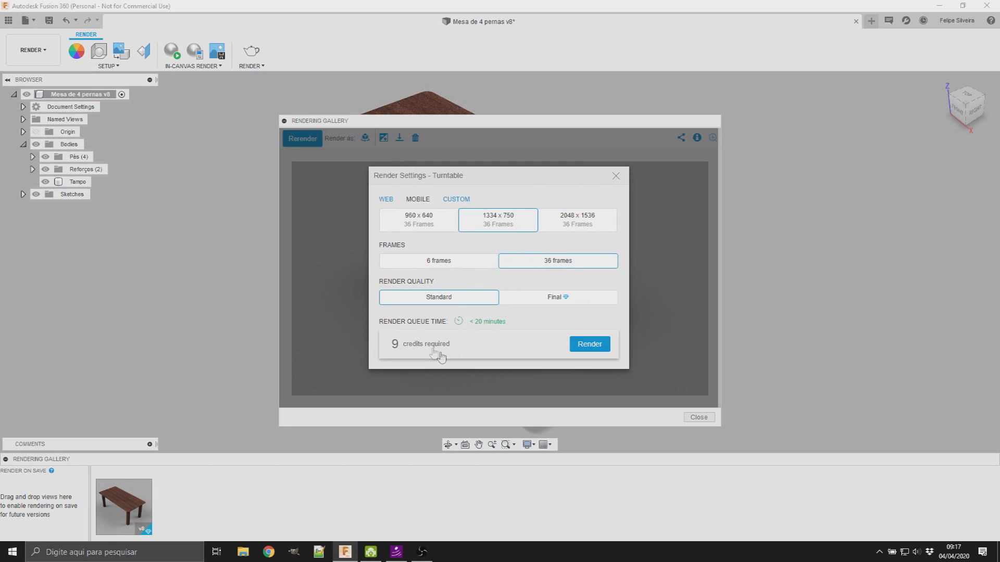
click(615, 176)
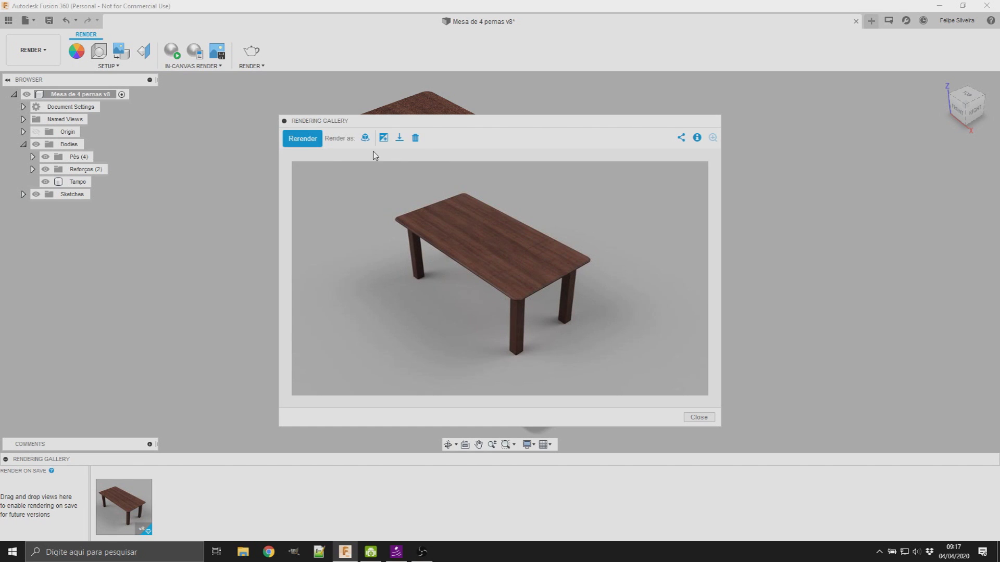
Save the render as a PNG in the Curso básico - Mesa folder and close the gallery.
click(399, 138)
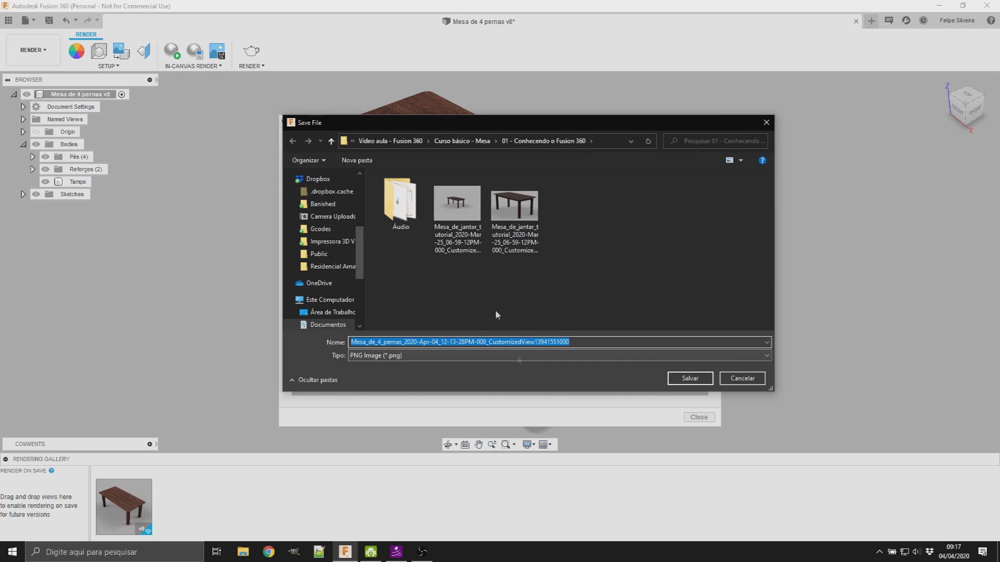
click(483, 139)
click(692, 378)
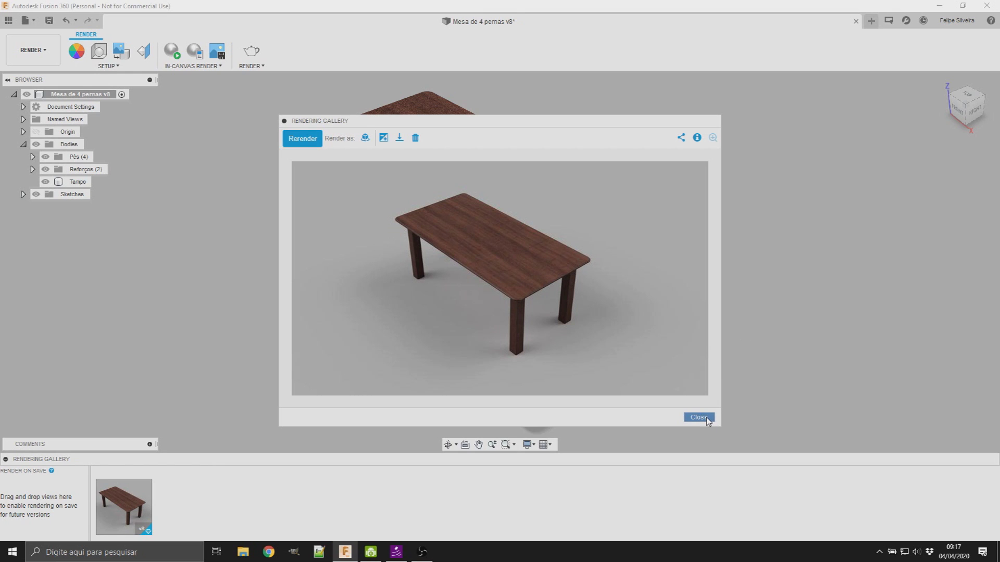
click(708, 420)
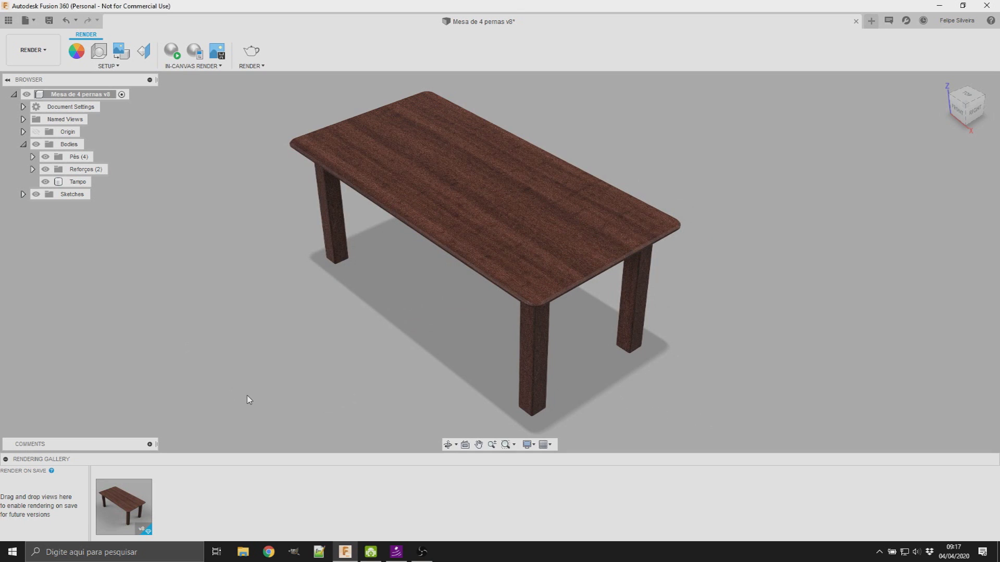
click(251, 51)
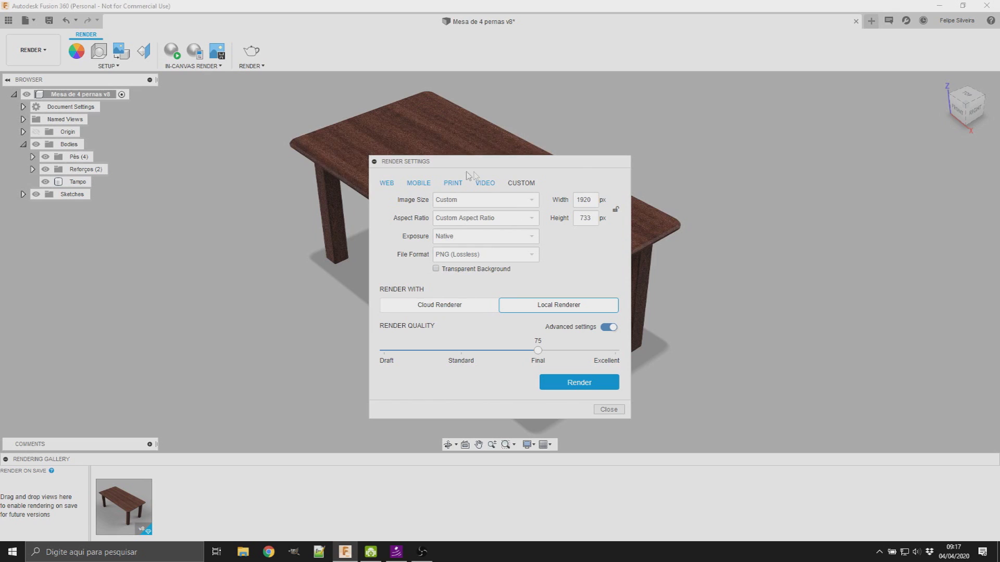
Compare the Web, Mobile, Print, Video and Custom render size presets.
click(387, 185)
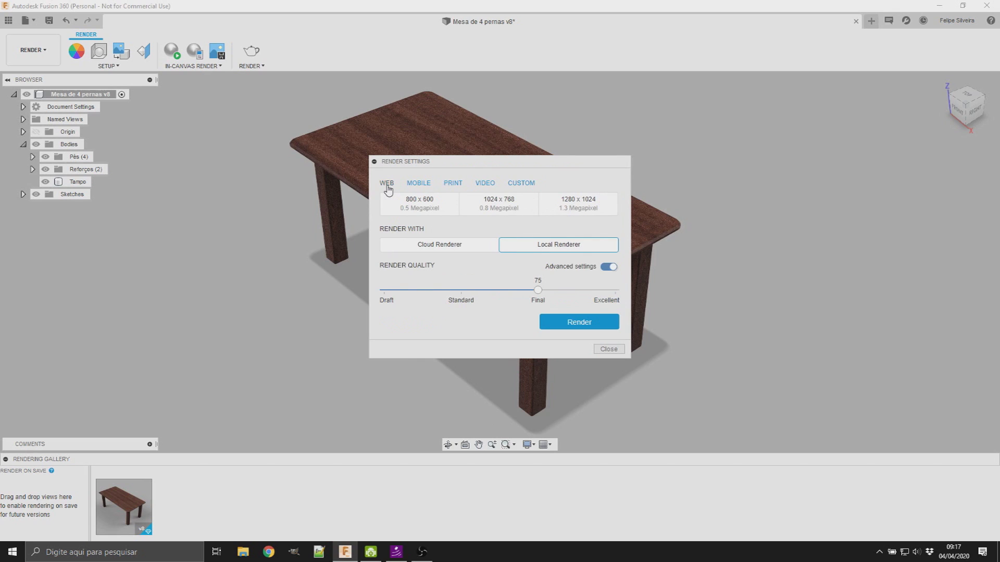
click(408, 185)
click(450, 185)
click(486, 187)
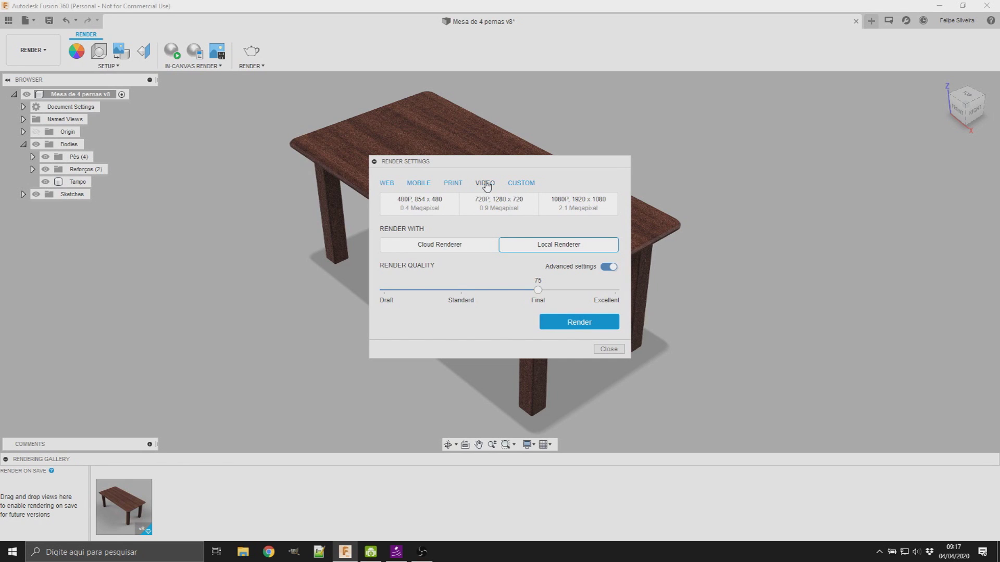
click(532, 186)
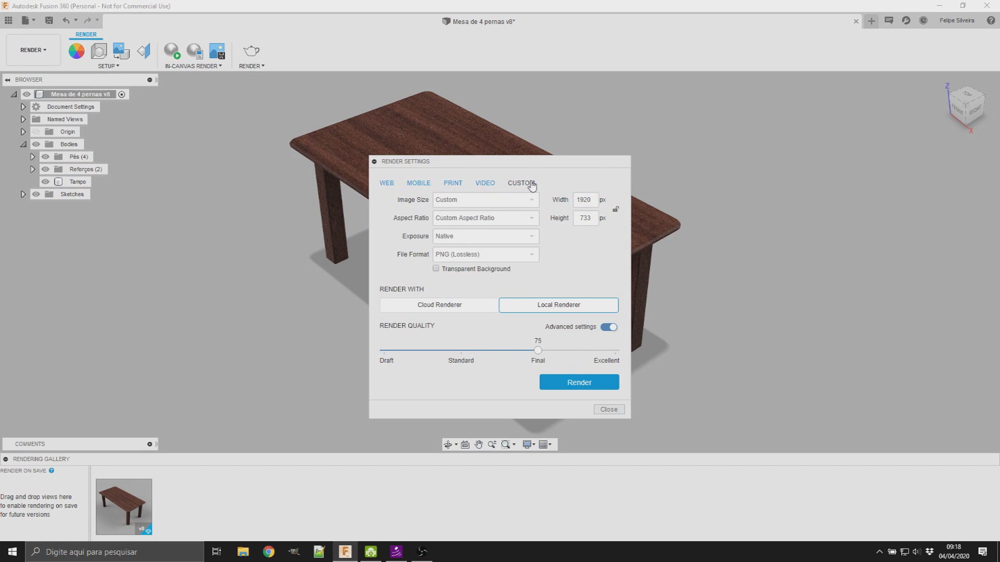
click(483, 190)
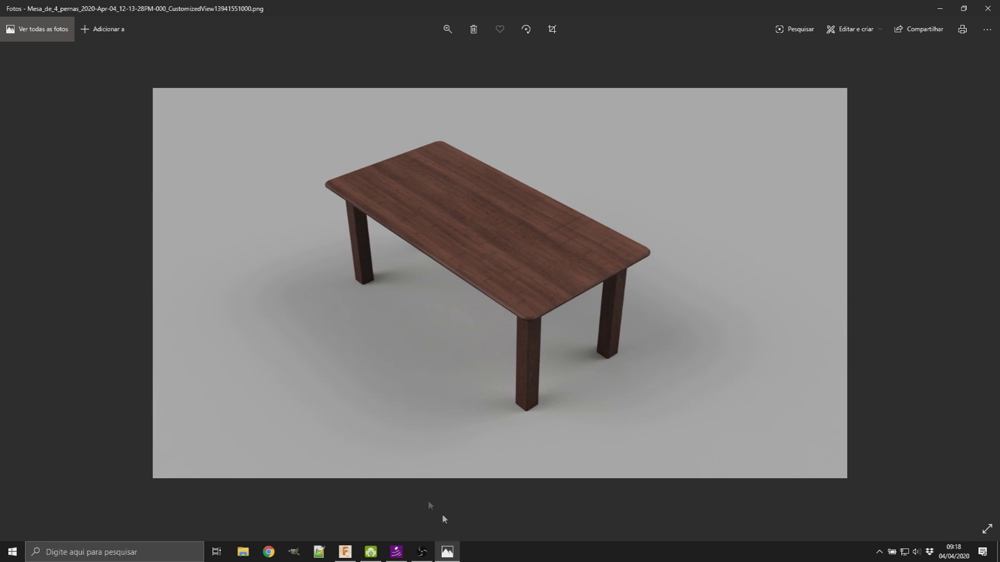
Leave the cherry table PNG open in Photos and bring Fusion 360 back to the front.
mouse_move(370, 552)
click(344, 552)
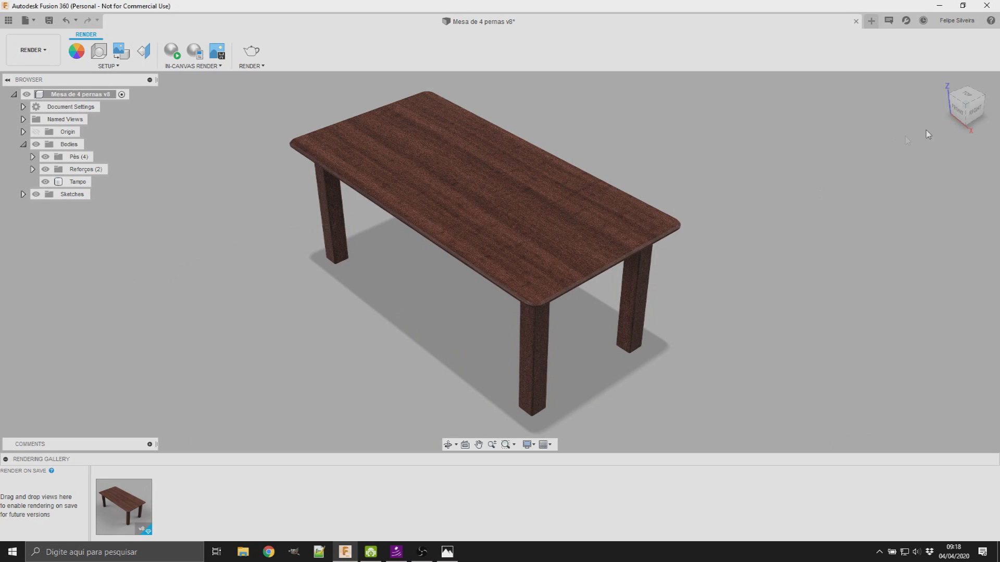
Show the table's underside from the ViewCube bottom corner, collapse the gallery, then zoom and recentre.
click(966, 127)
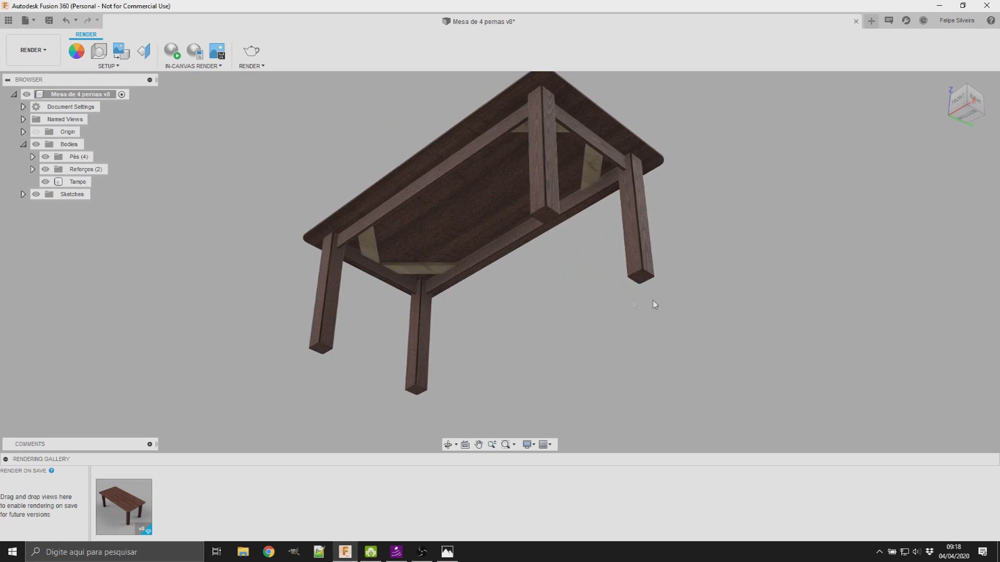
click(5, 459)
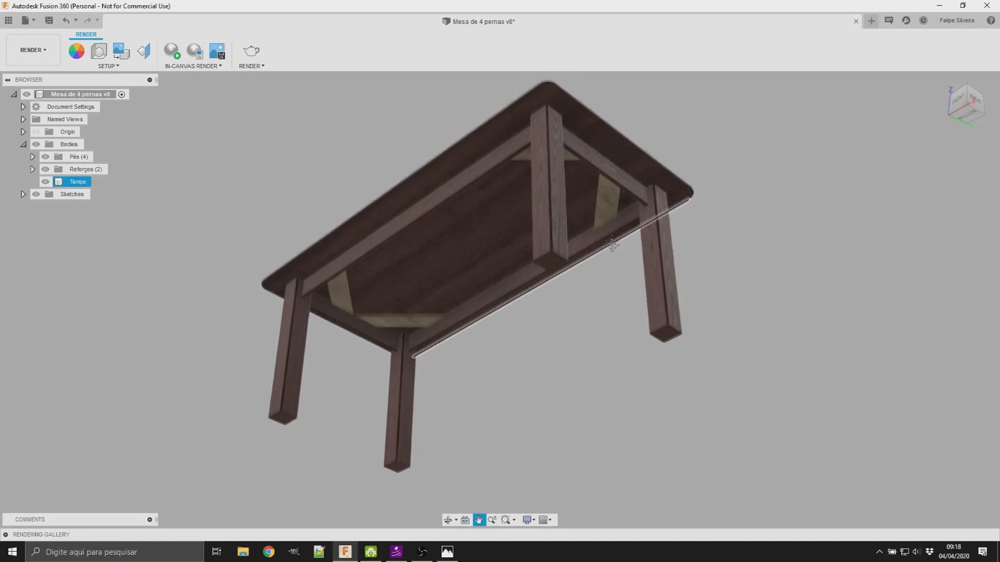
scroll(631, 265, up, 2)
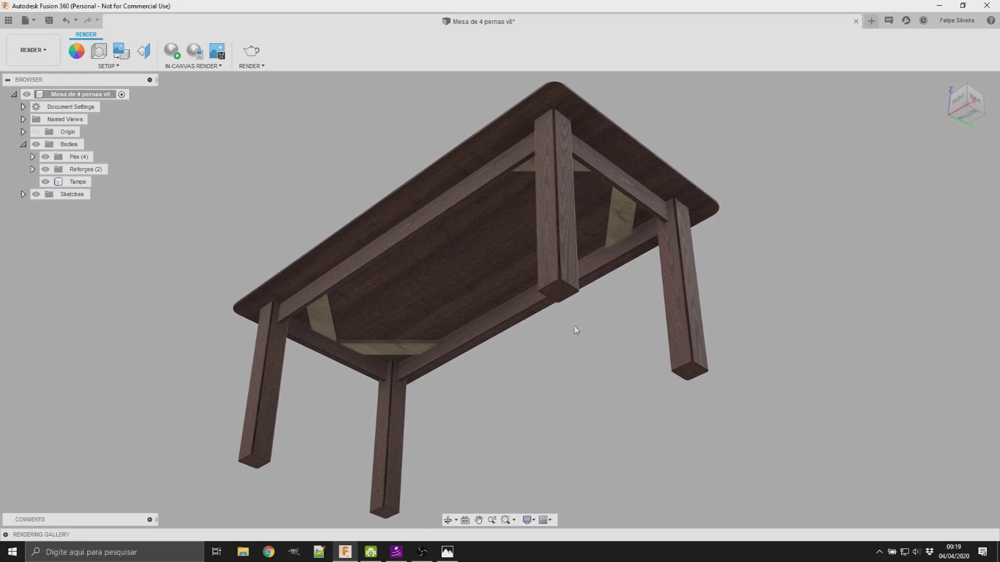
middle_drag(576, 330, 606, 326)
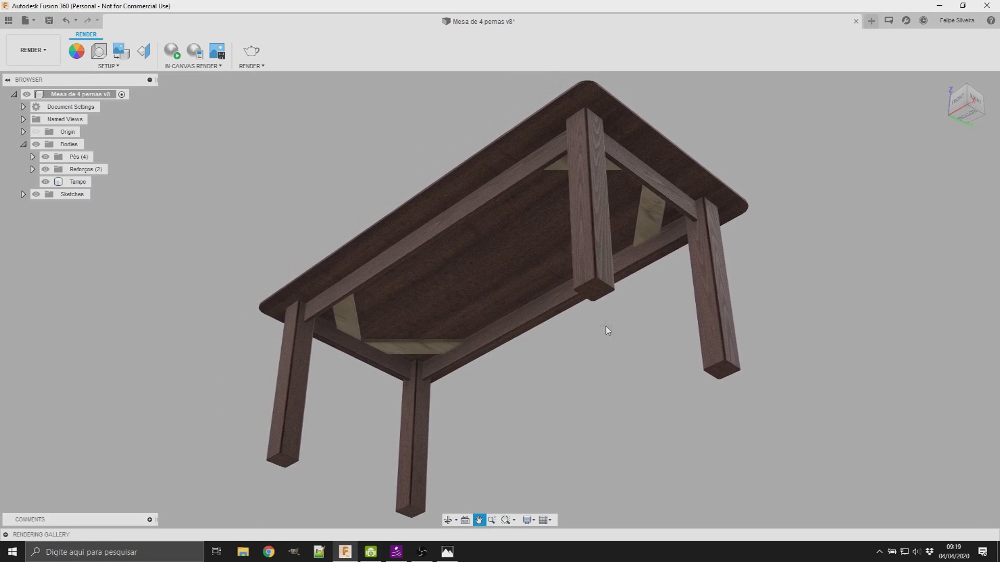
Render the underside view locally at the 1334 x 750 mobile preset and open the result.
click(251, 50)
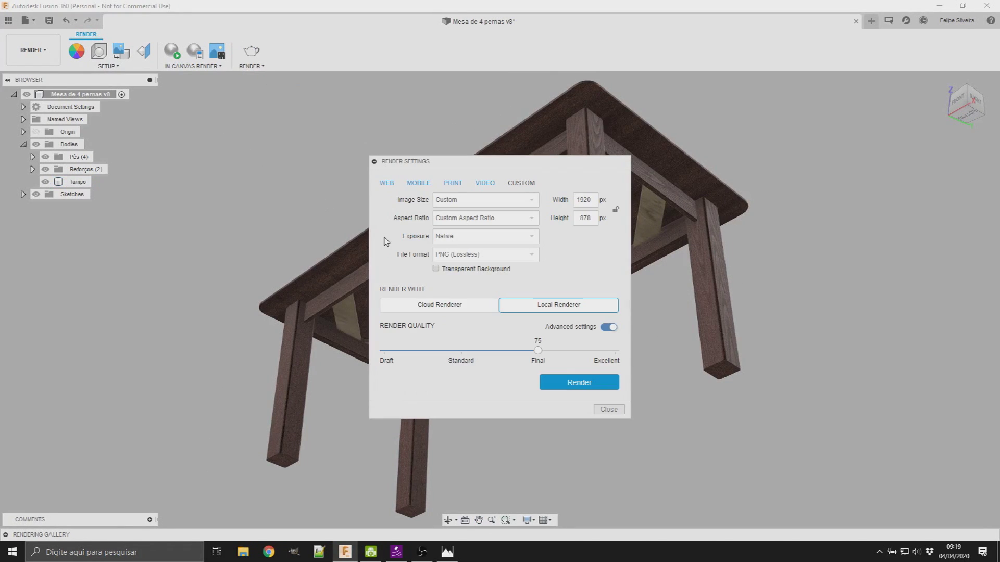
click(411, 184)
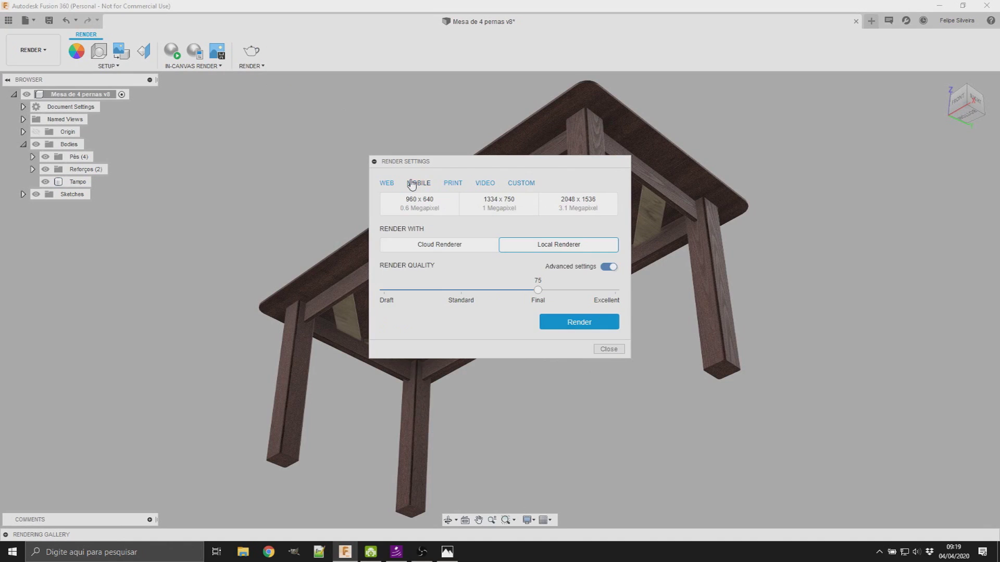
click(504, 207)
click(596, 327)
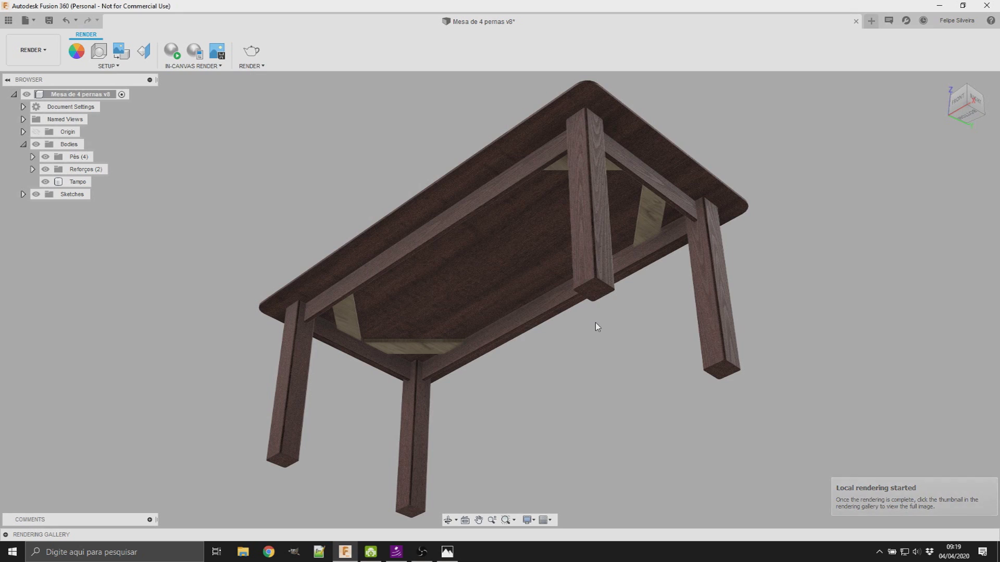
click(128, 508)
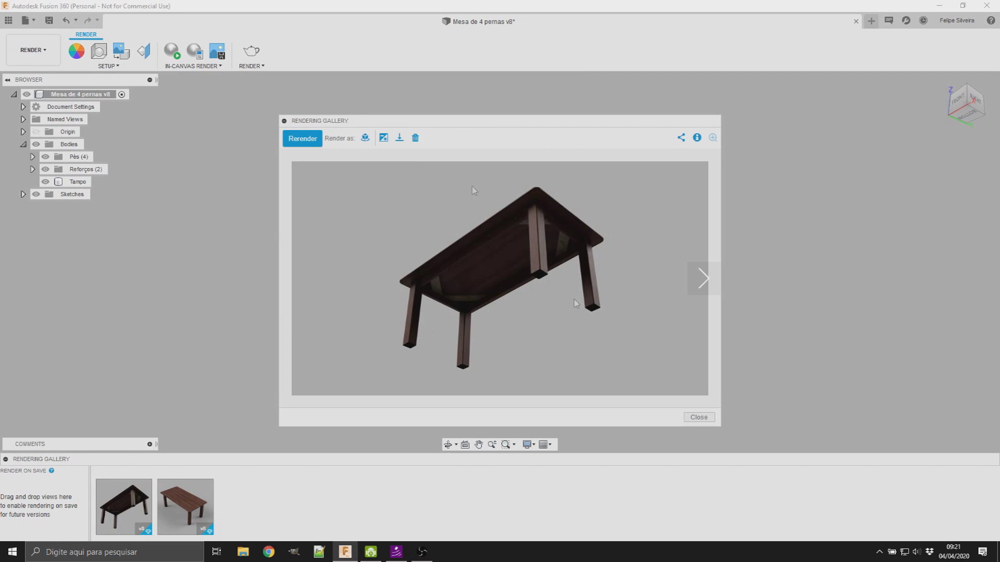
Save the underside render as PNG, compare it with the top-view render, then restore the home view.
click(400, 139)
key(alt+Tab)
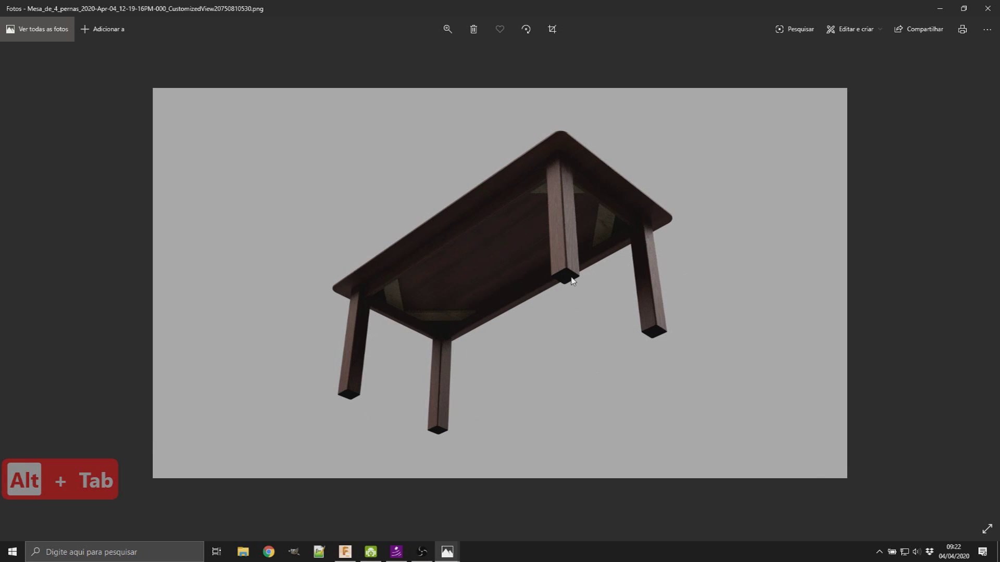
key(alt+Tab)
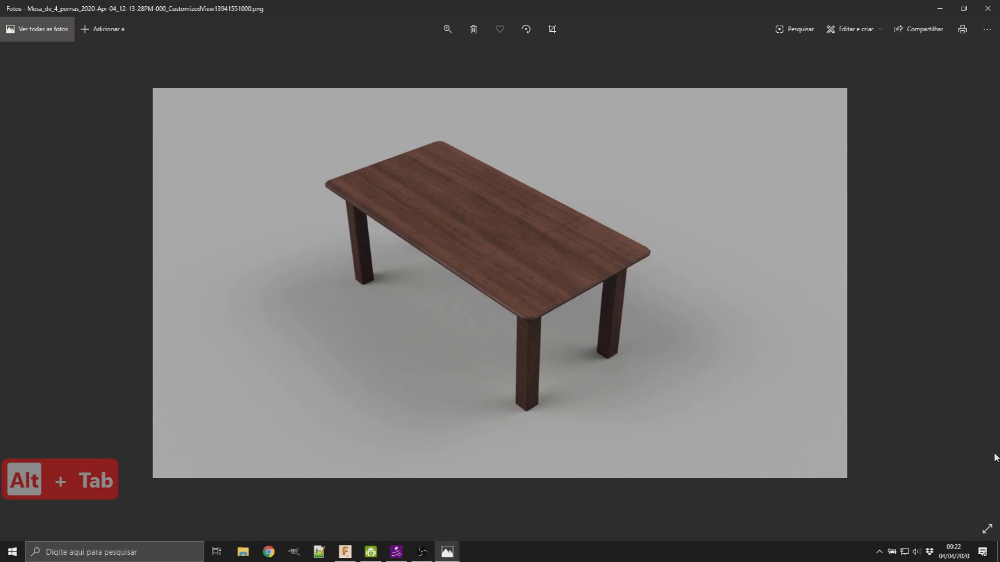
key(alt+Tab)
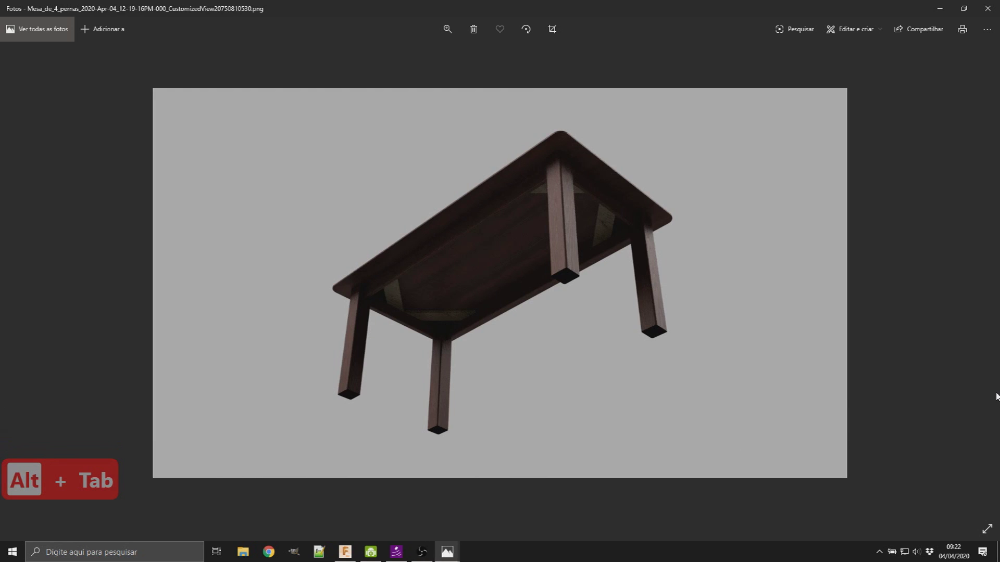
key(alt+Tab)
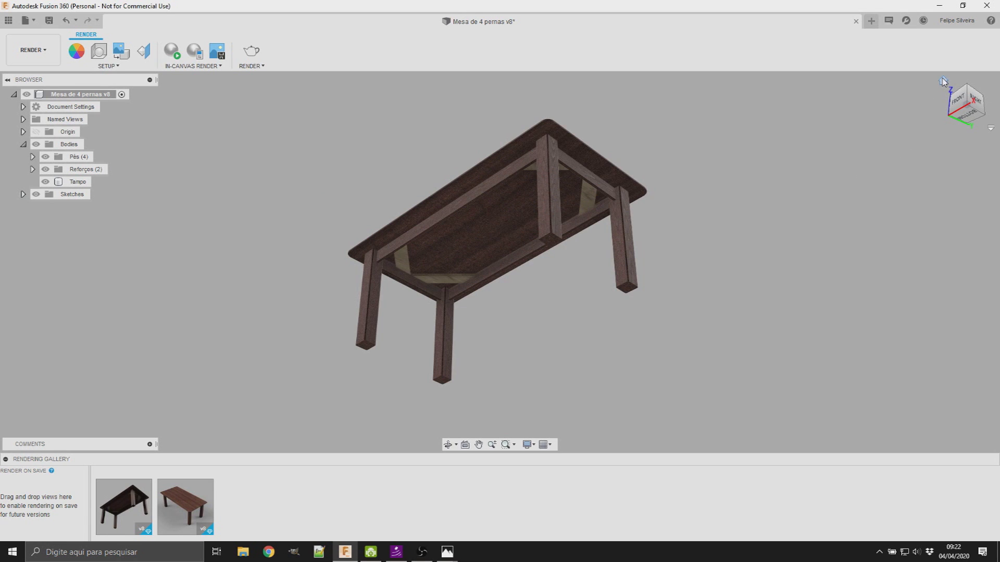
click(943, 81)
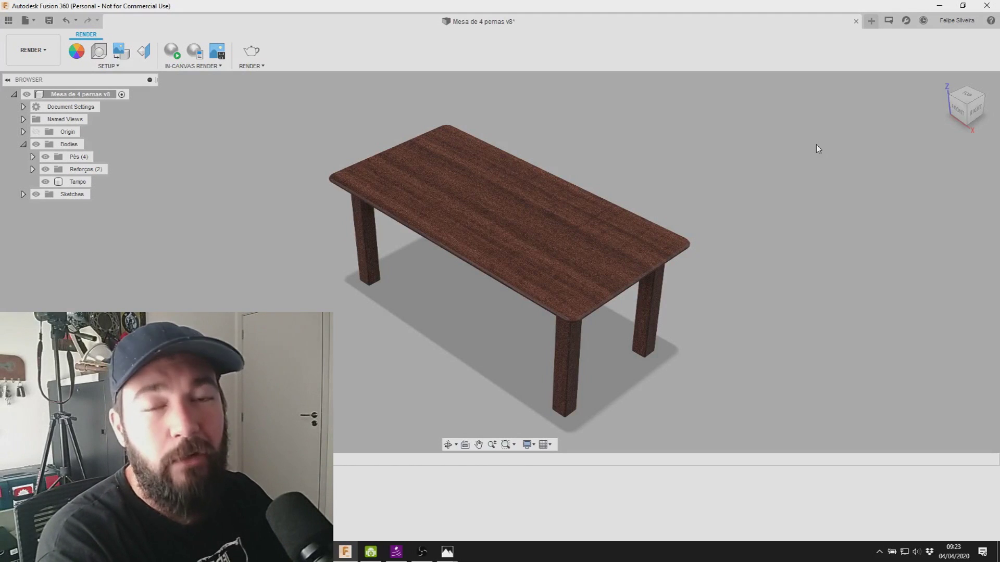
Save the table design as version v9, then select and deselect the tabletop.
click(53, 20)
click(493, 277)
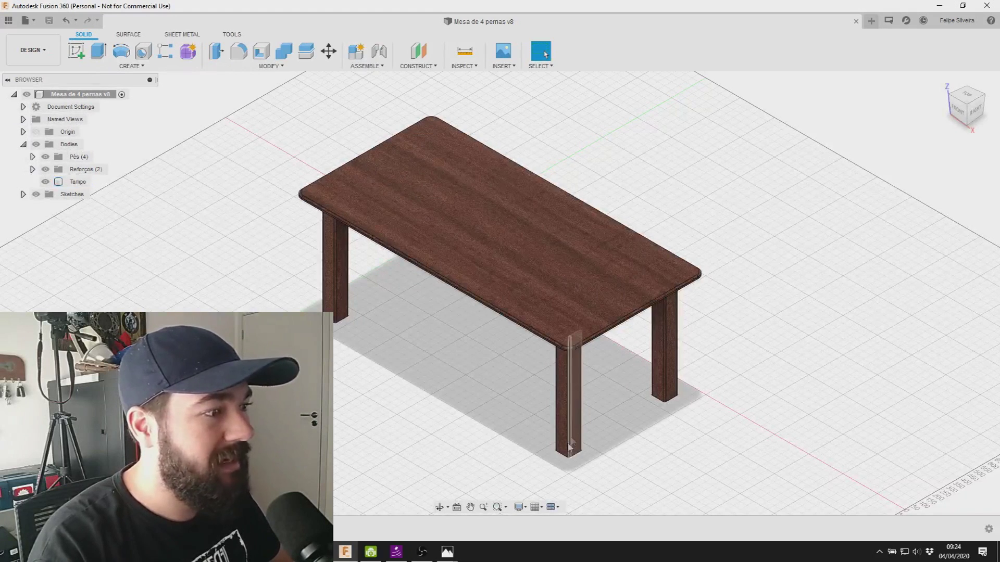
click(365, 229)
click(685, 415)
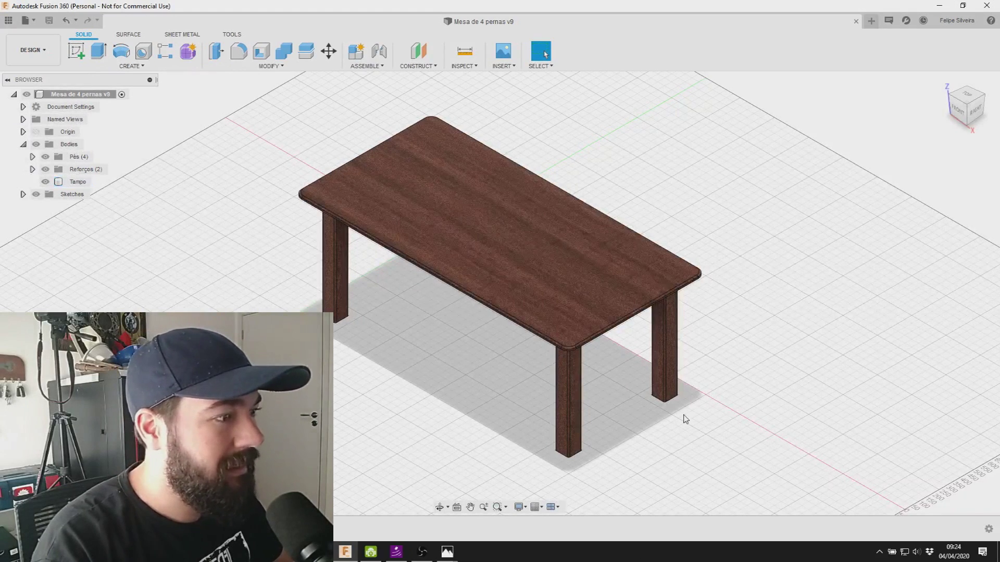